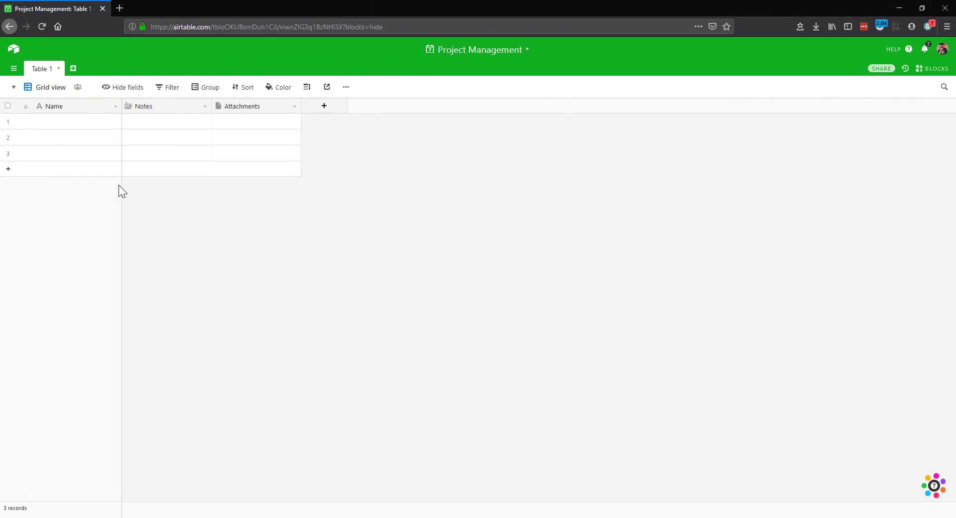
Step: Rename the first table from Table 1 to Contact
left_click(56, 69)
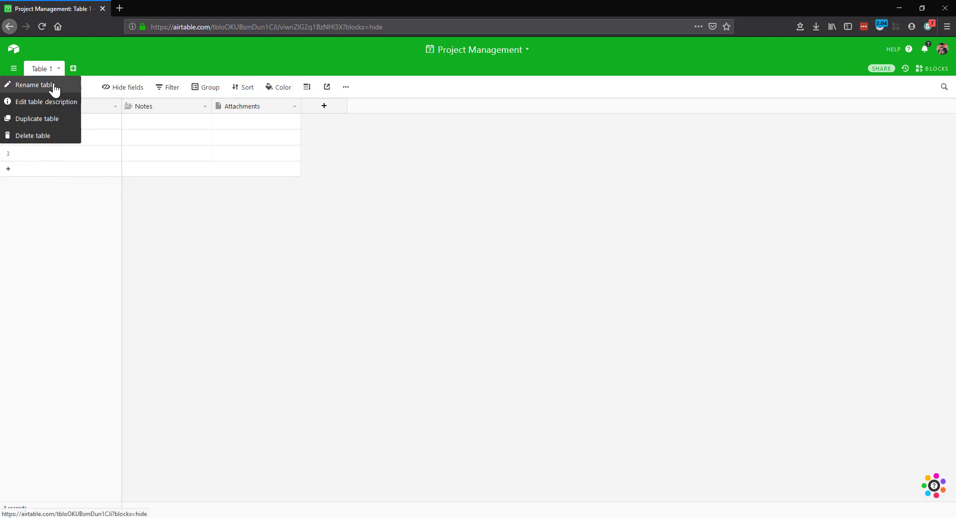
left_click(50, 87)
type("C")
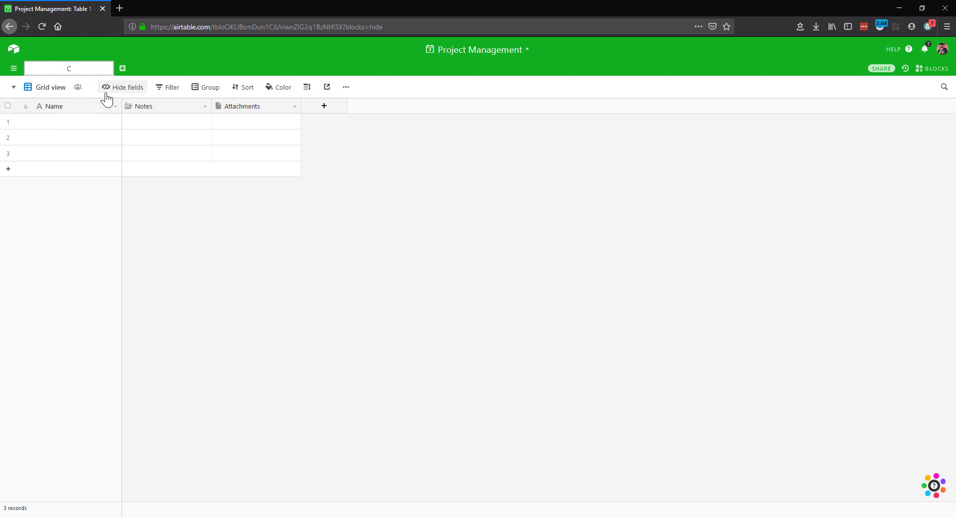
type("ontact")
Step: Add two new tables named Project and Deliverables
left_click(123, 68)
type("Pro")
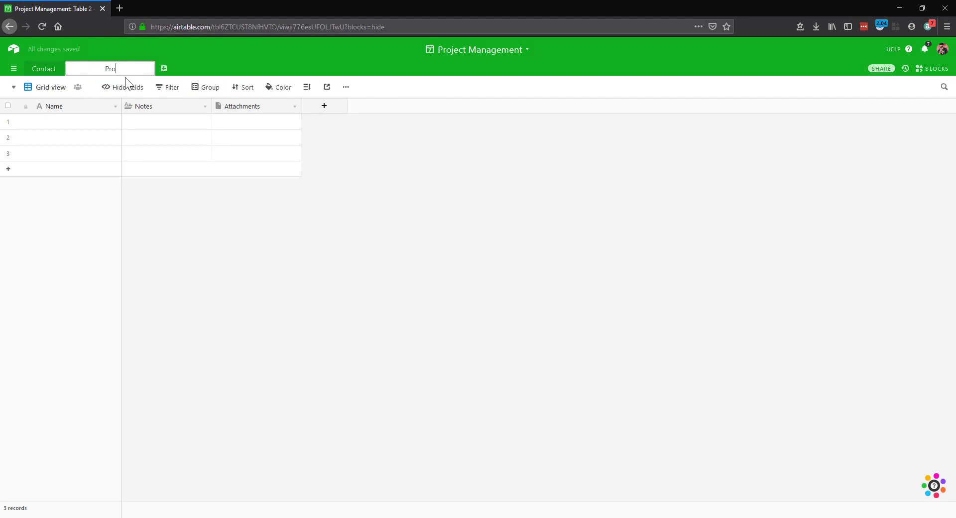
type("ject")
left_click(164, 68)
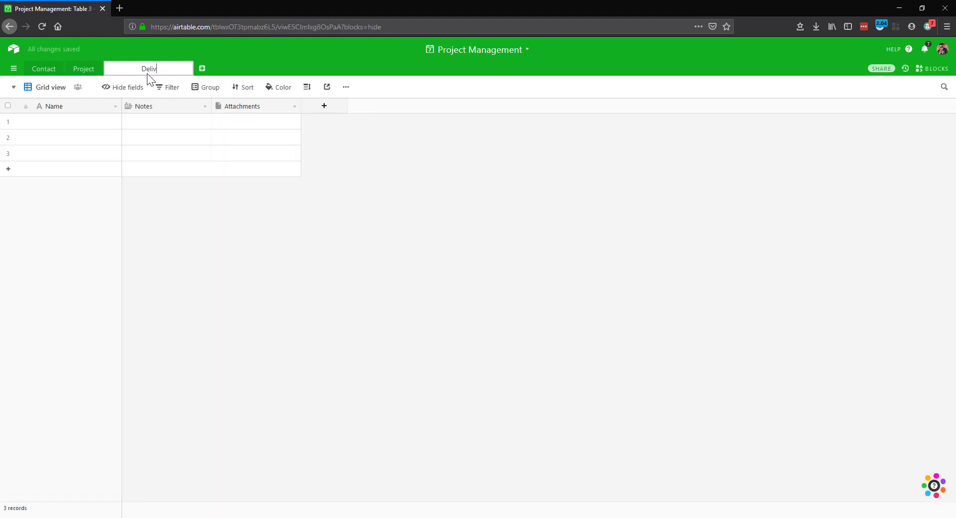
type("Deliverables")
key("Return")
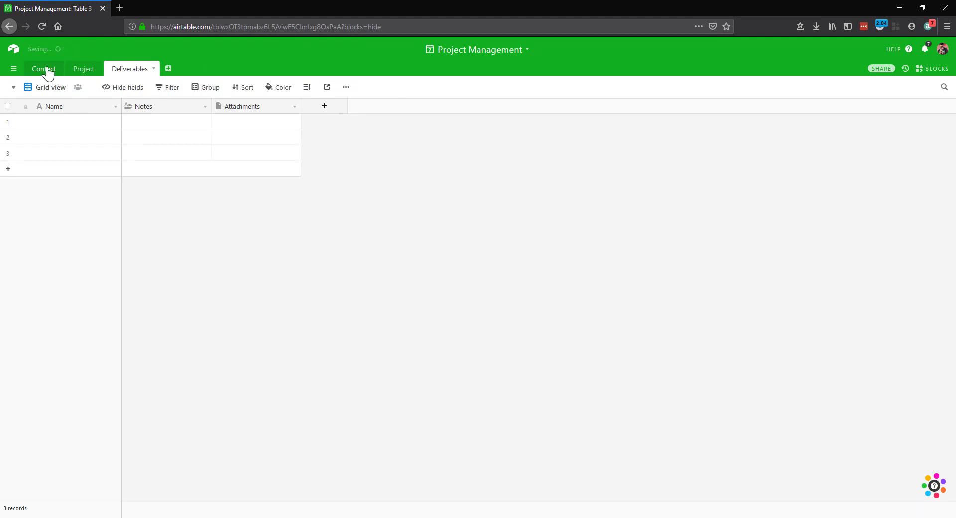
Step: In the Contact table, name a field Company and add an Email field of Email type
left_click(44, 68)
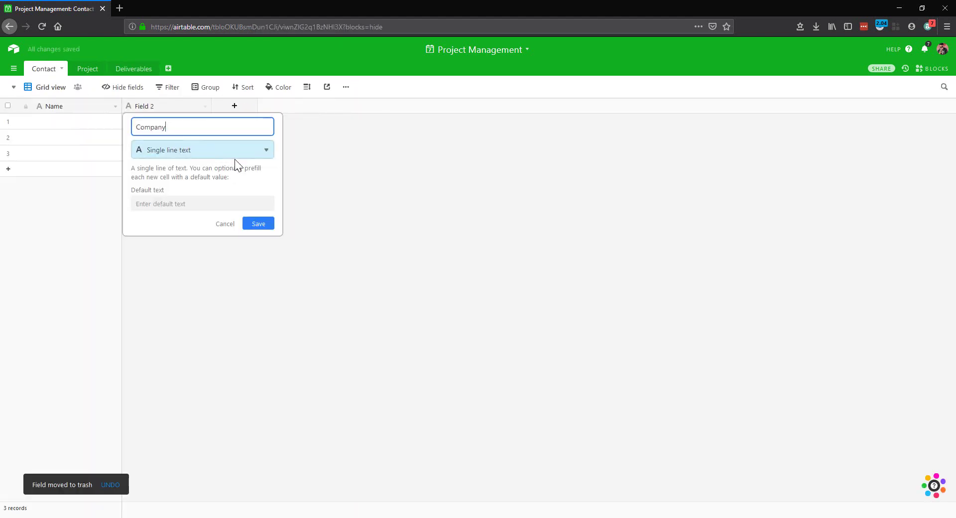
key("Return")
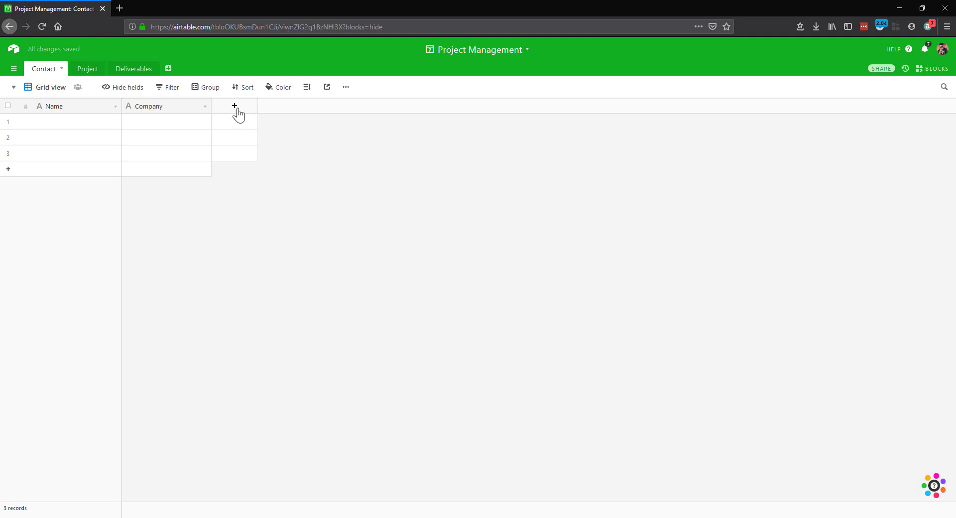
left_click(235, 106)
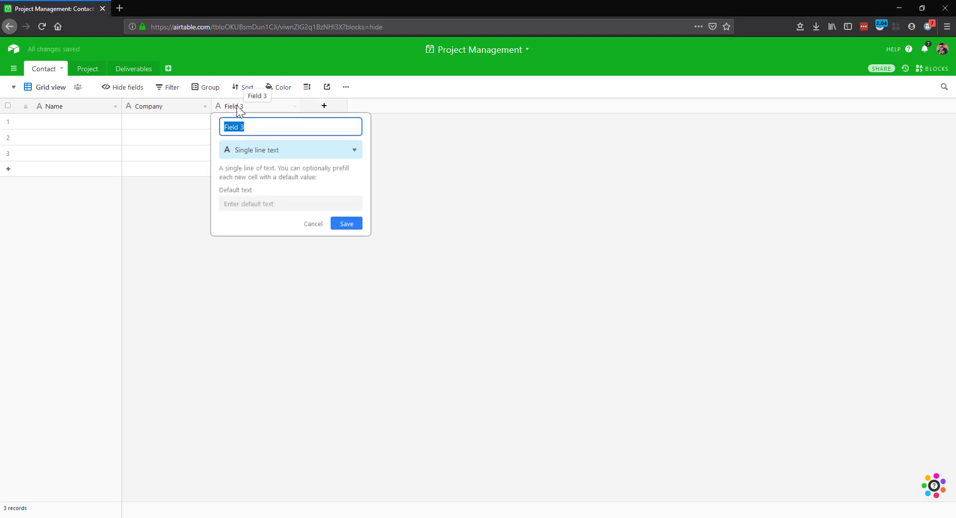
type("Email")
left_click(282, 153)
type("em")
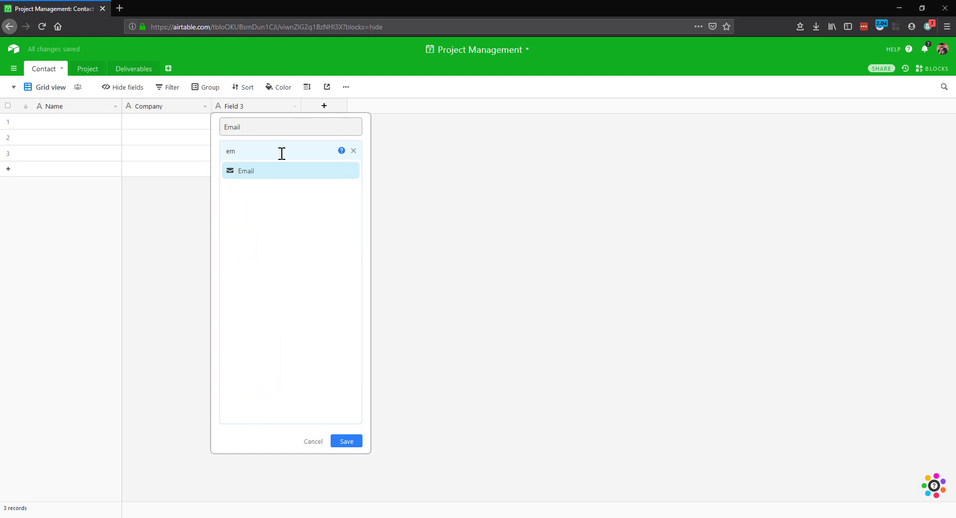
key("Return")
left_click(346, 196)
Step: Add a Telephone field of Phone number type, undoing a change to restore the contact records
left_click(325, 105)
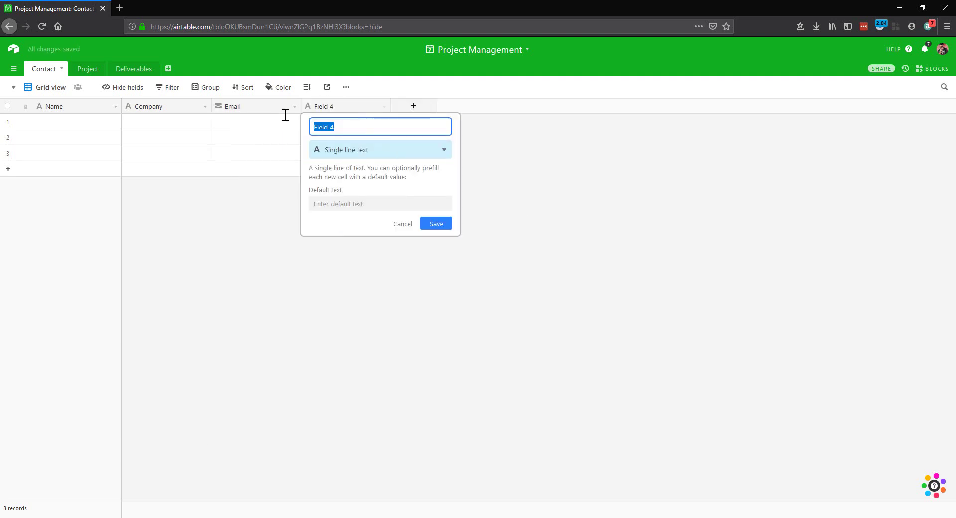
type("Telephone")
left_click(331, 151)
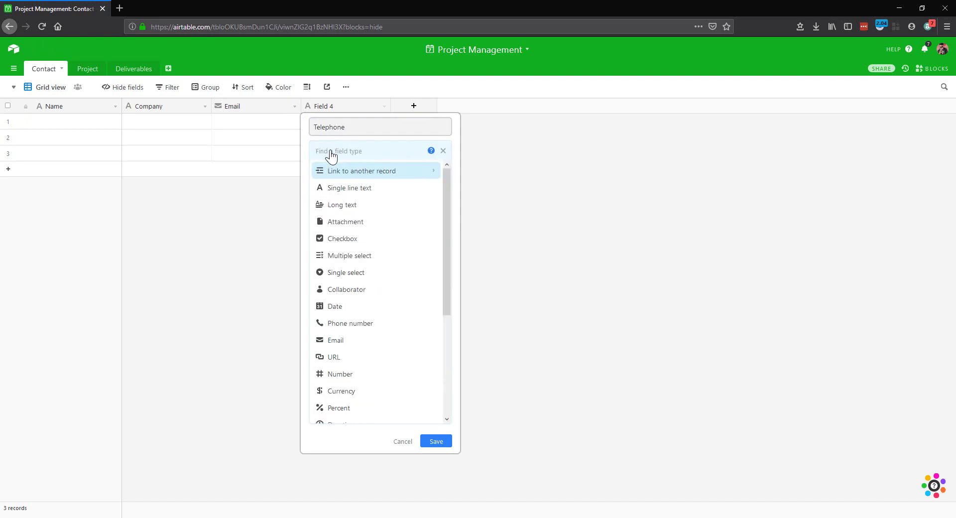
type("number")
key("Down")
key("Down")
key("Return")
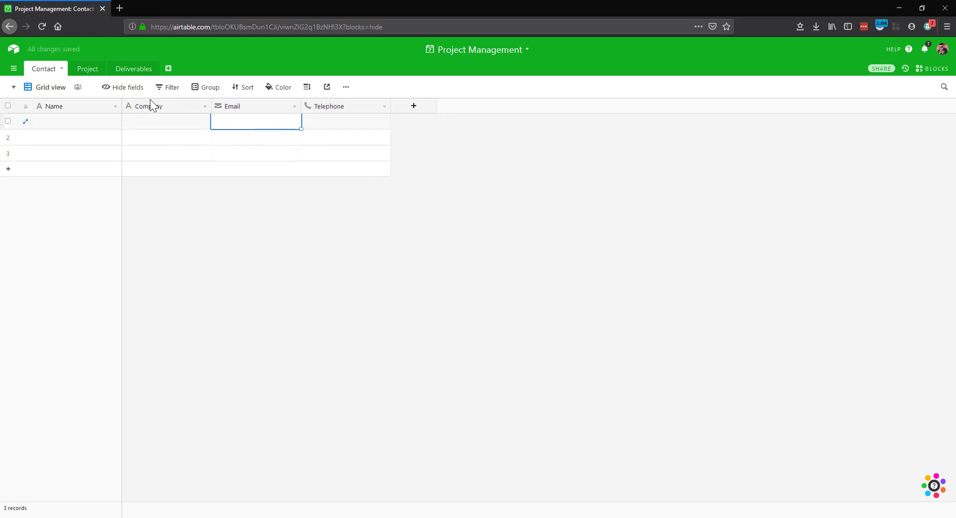
left_click(74, 125)
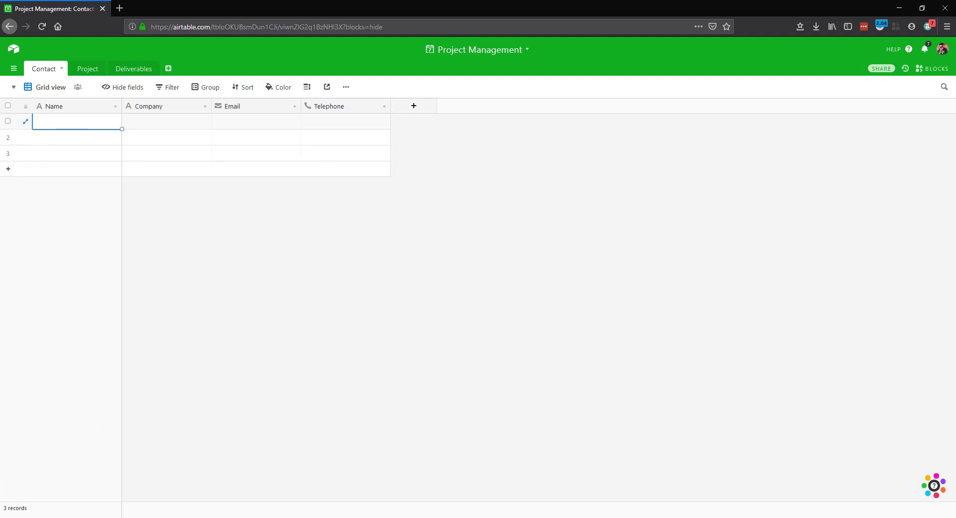
key("ctrl+z")
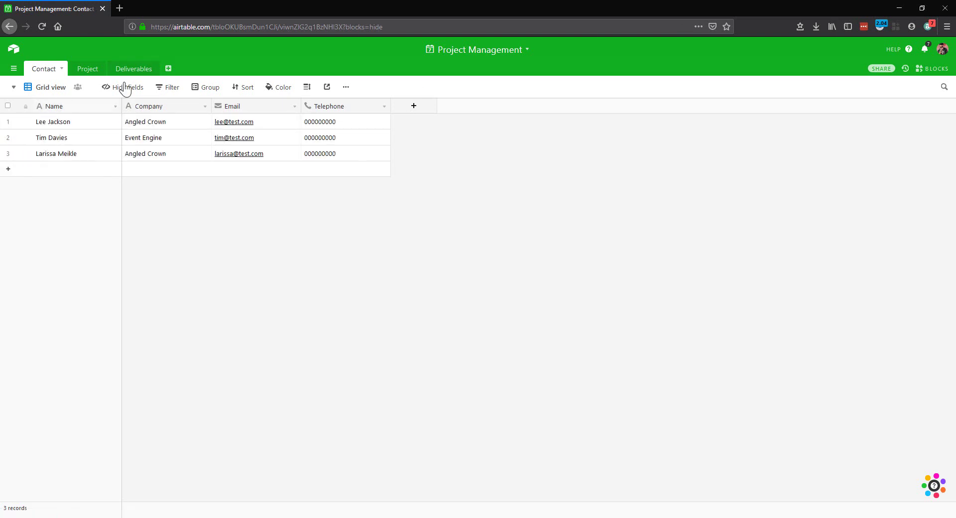
Step: Group the contact records by Company, then switch to the Project table
left_click(205, 88)
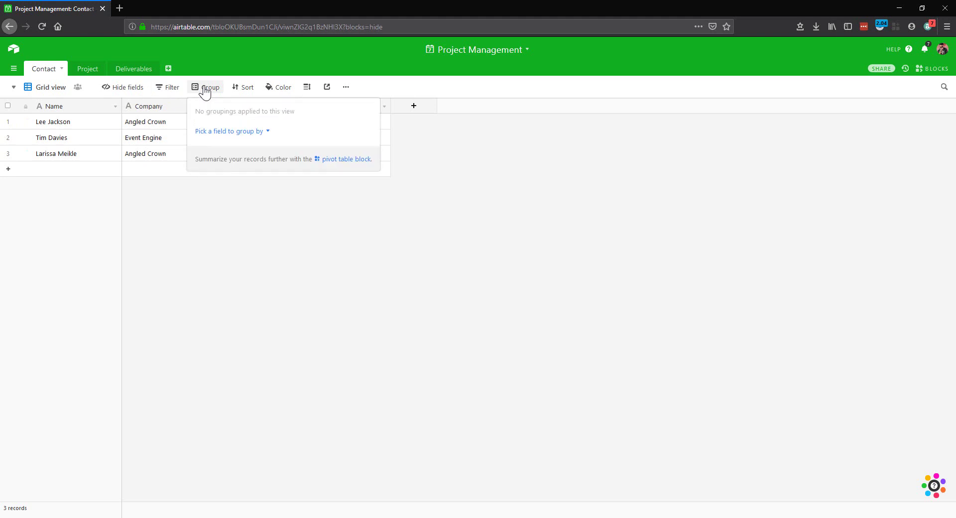
left_click(234, 132)
left_click(223, 182)
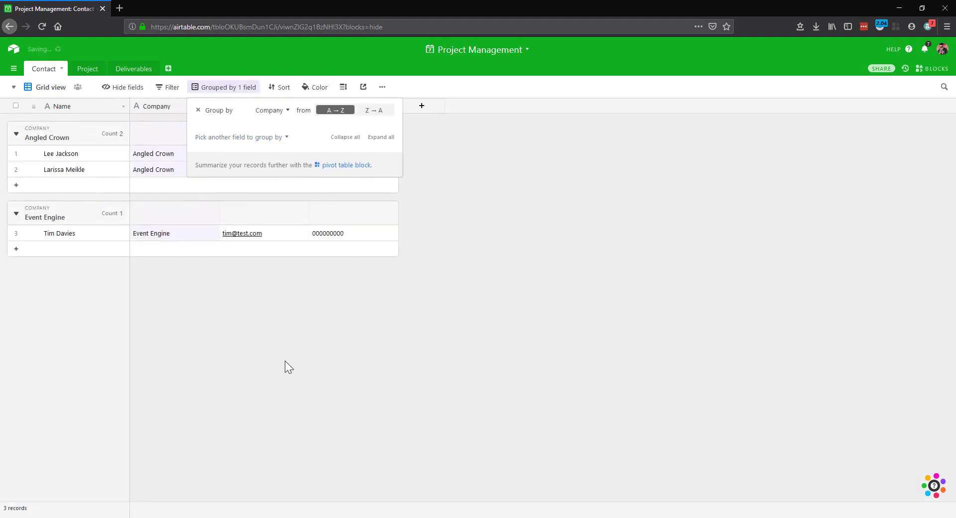
left_click(284, 361)
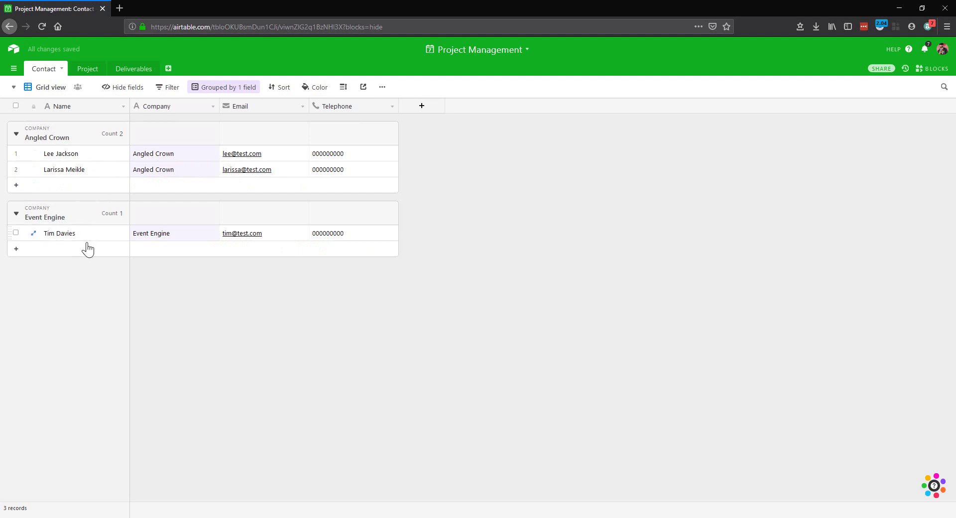
left_click(80, 70)
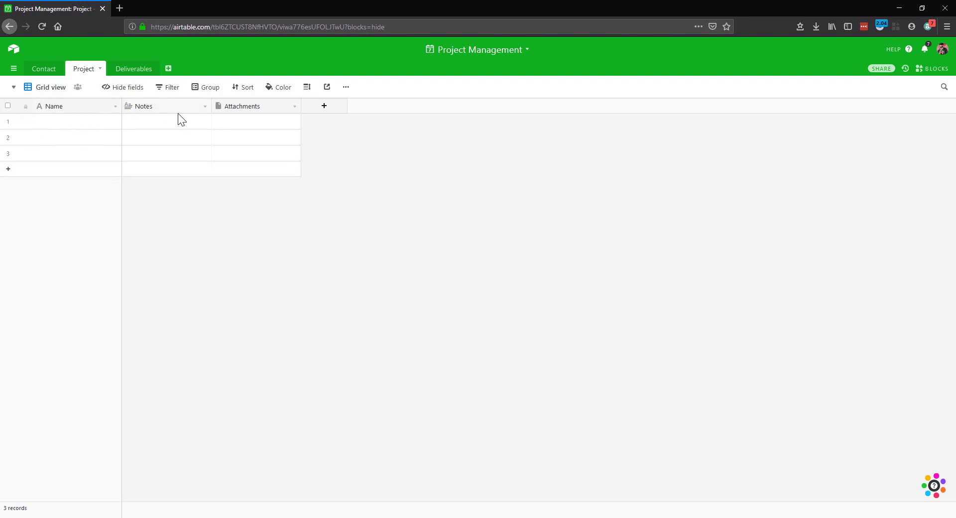
Step: Delete the Attachments field and add a Date Due field of Date type
right_click(252, 106)
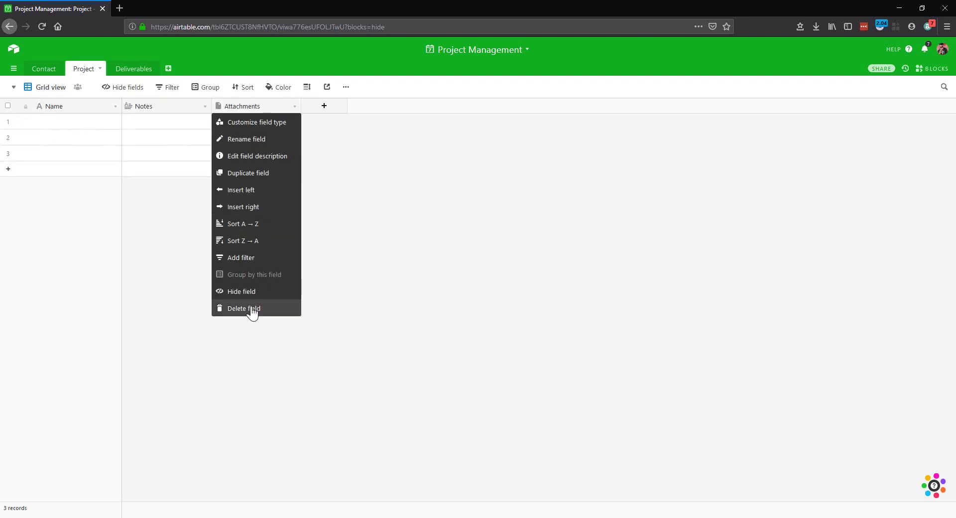
left_click(252, 310)
left_click(256, 107)
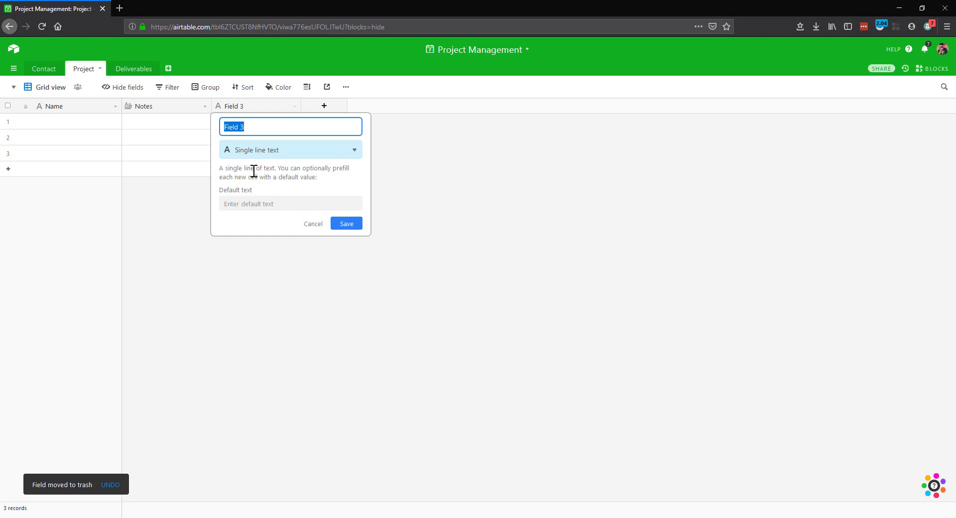
type("Date")
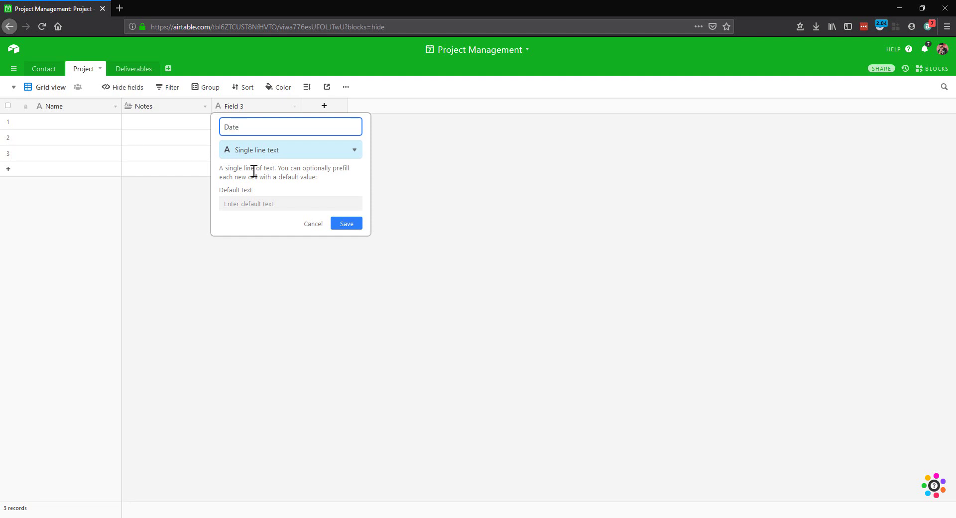
type(" Due")
left_click(330, 152)
type("date")
key("Return")
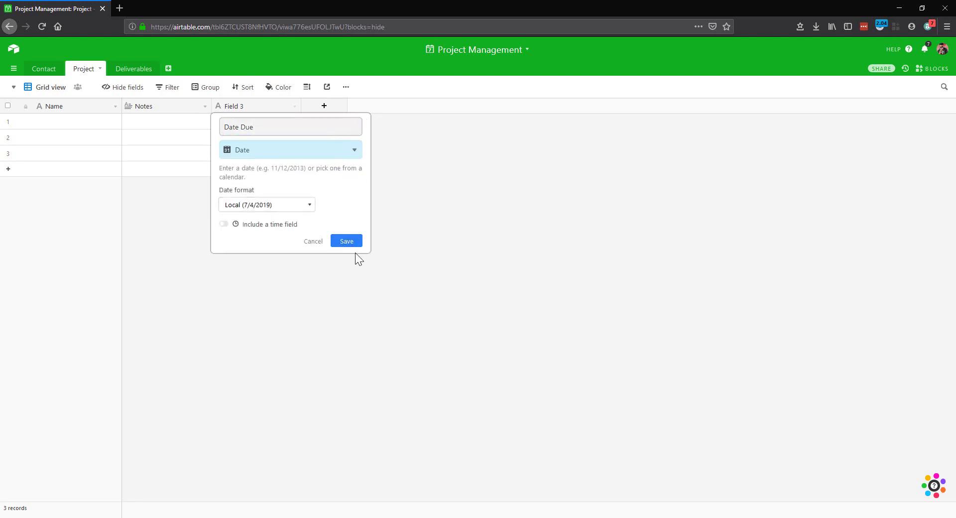
left_click(325, 107)
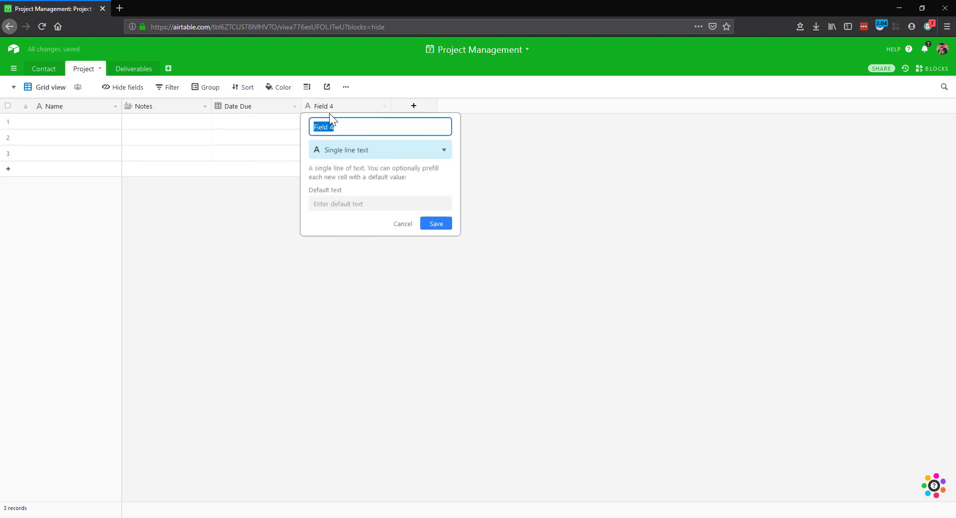
Step: Add a Contacts field that links to records in the Contact table
type("Contacts")
left_click(358, 149)
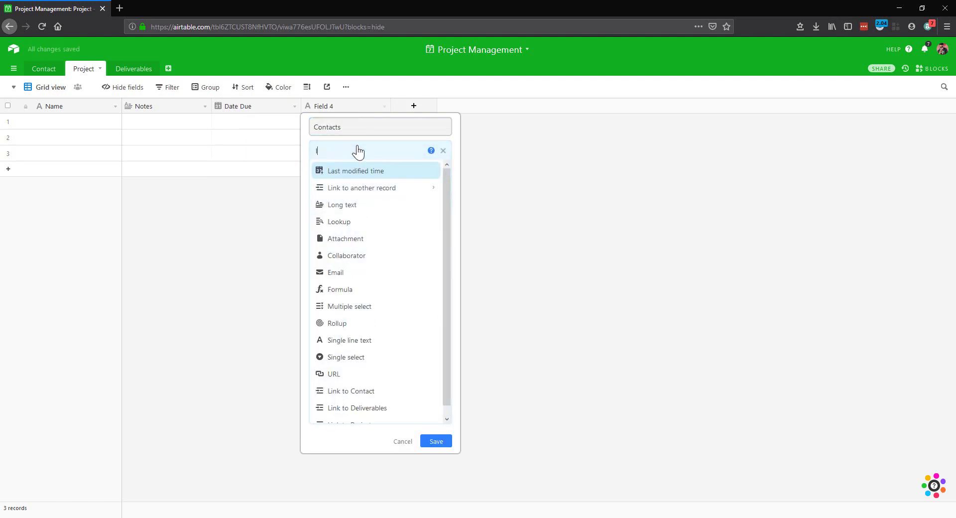
type("link")
key("Down")
key("Down")
key("Return")
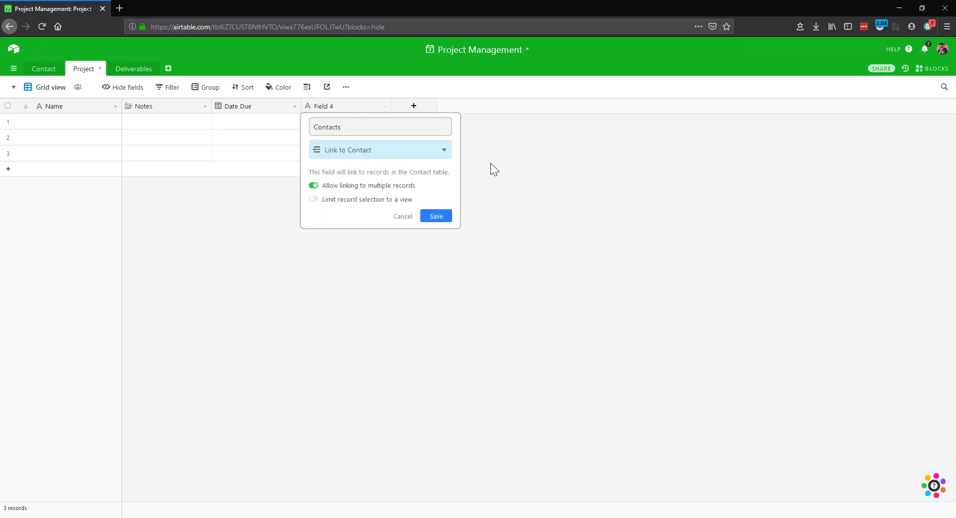
left_click(436, 217)
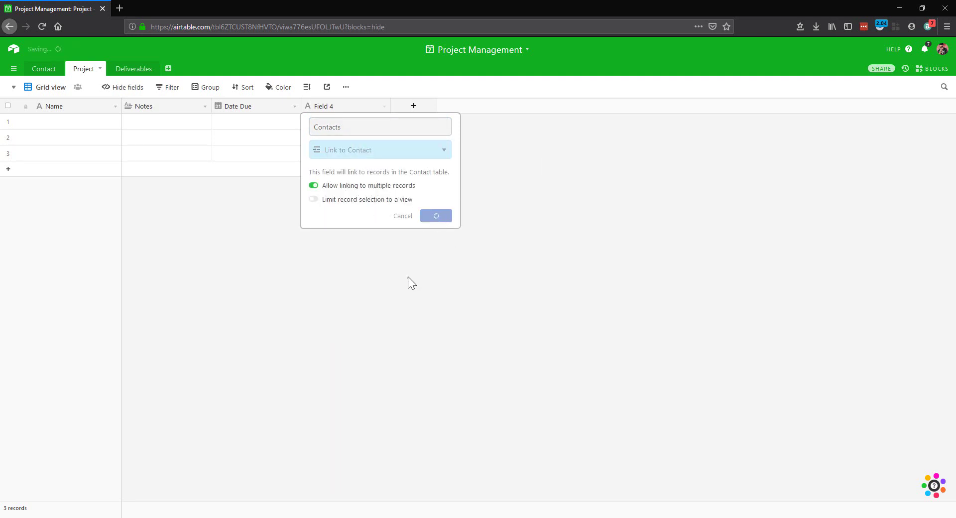
Step: Link two contacts to the first project's Contacts cell
left_click(336, 122)
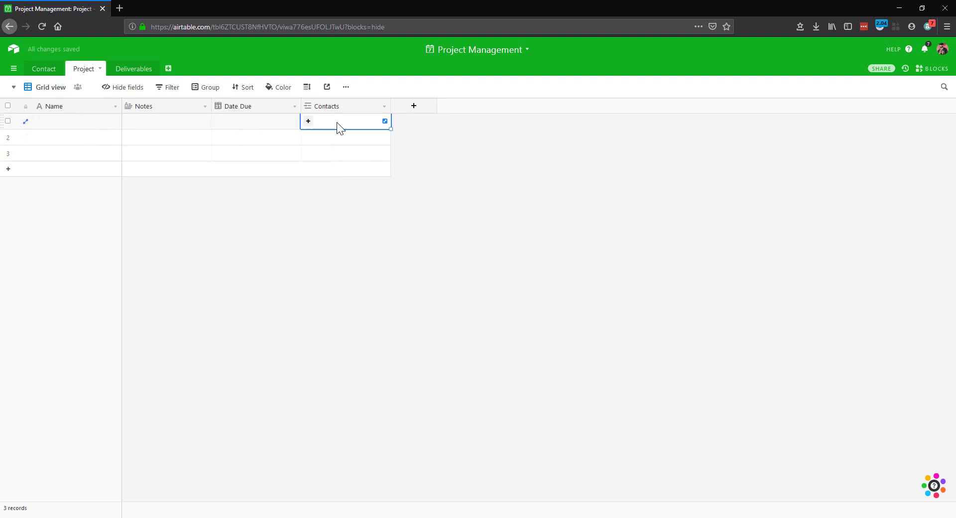
left_click(309, 123)
left_click(204, 100)
left_click(308, 122)
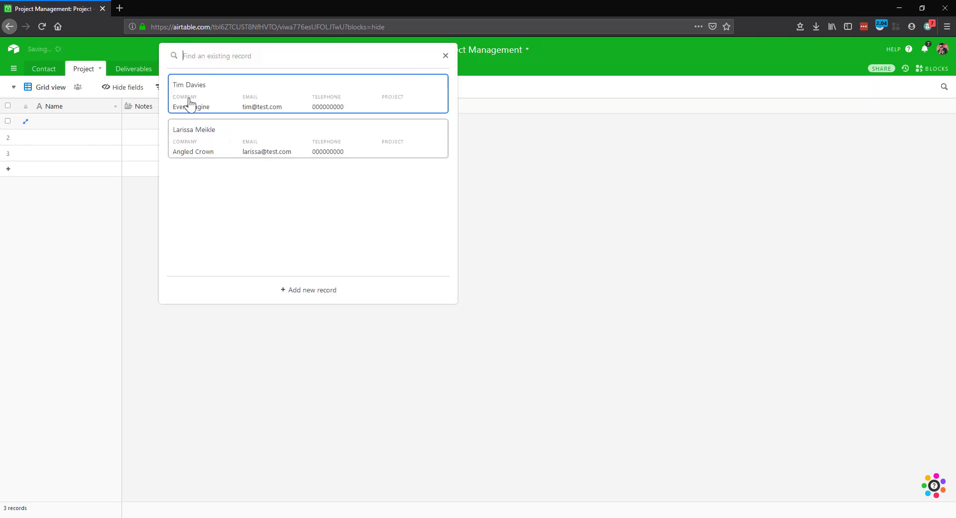
left_click(189, 141)
left_click(522, 188)
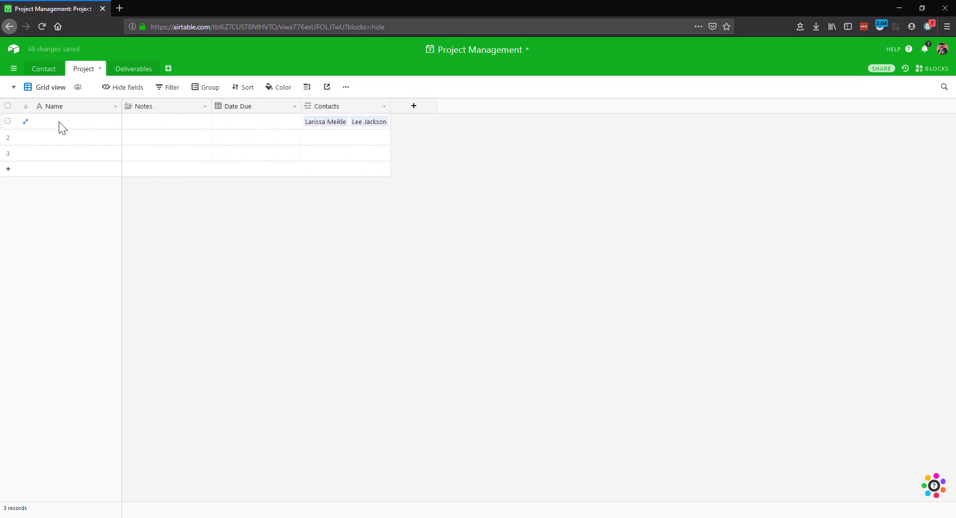
Step: Set the first project's Date Due to November 29, 2019
left_click(256, 124)
left_click(260, 125)
left_click(318, 138)
left_click(318, 138)
left_click(318, 138)
left_click(318, 138)
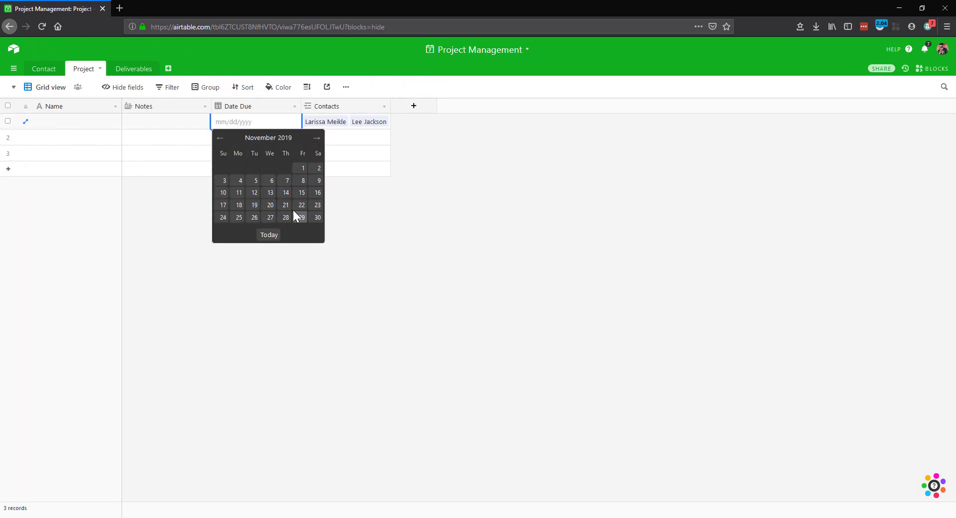
left_click(302, 218)
Step: Enter placeholder notes and name the first project 'Web Build Project', then expand its record
left_click(142, 122)
left_click(154, 121)
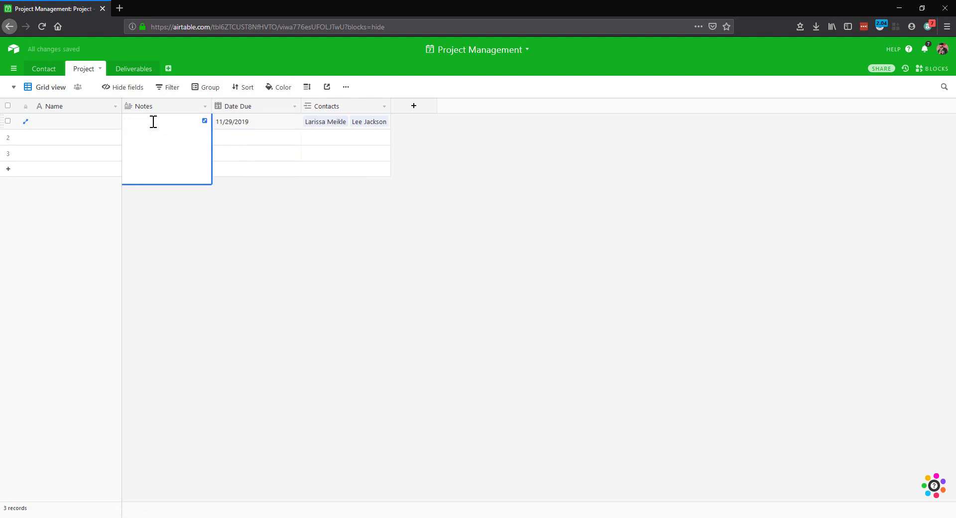
type("HKALSJDhlkajhlds")
left_click(80, 124)
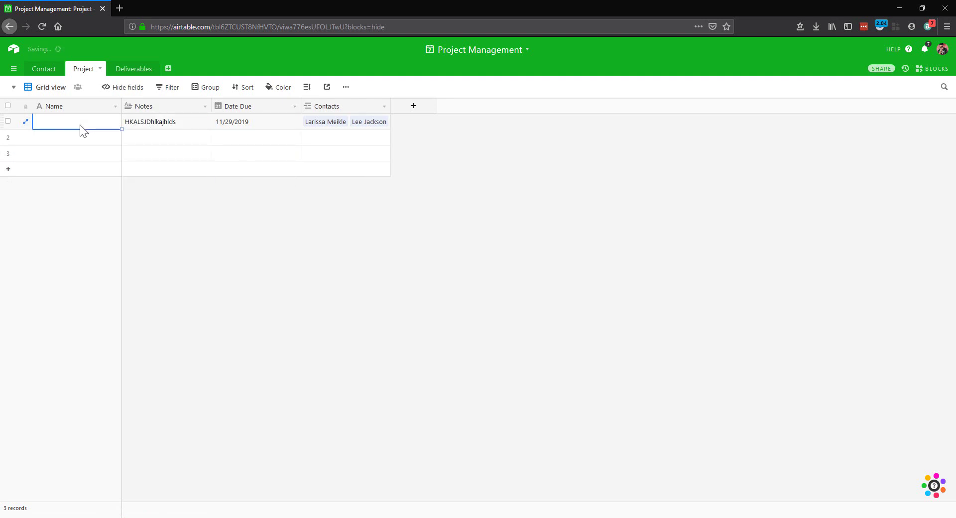
type("WEb B")
key("BackSpace")
key("BackSpace")
key("BackSpace")
key("BackSpace")
type("eb Build Project")
key("Return")
key("shift+space")
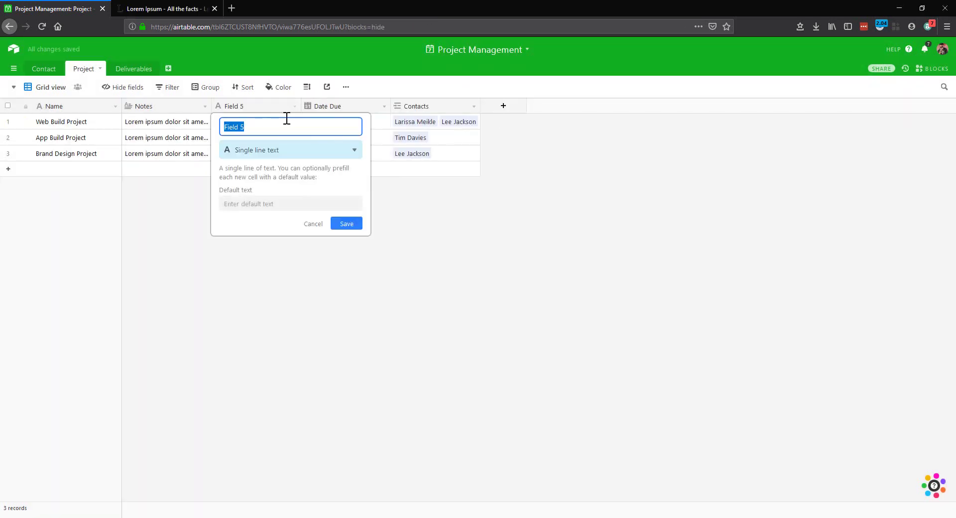
Step: Add a new Date-type field named Start Date to the Project table
type("StartD")
key("BackSpace")
type("Date")
left_click(299, 149)
type("d")
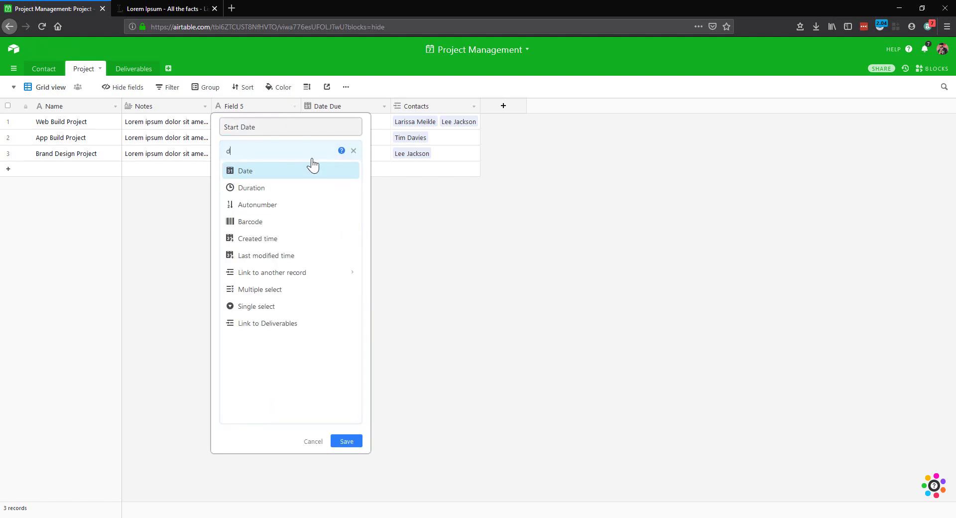
type("a")
left_click(314, 166)
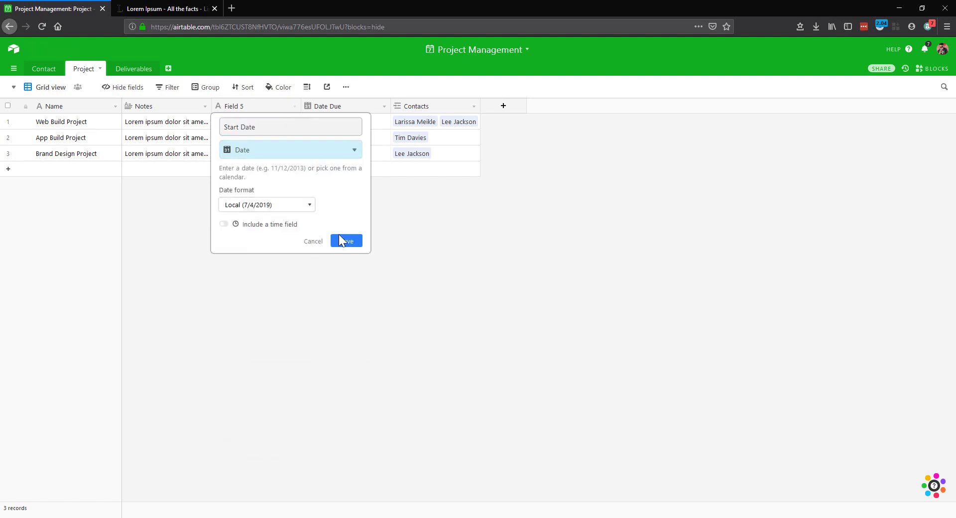
left_click(346, 242)
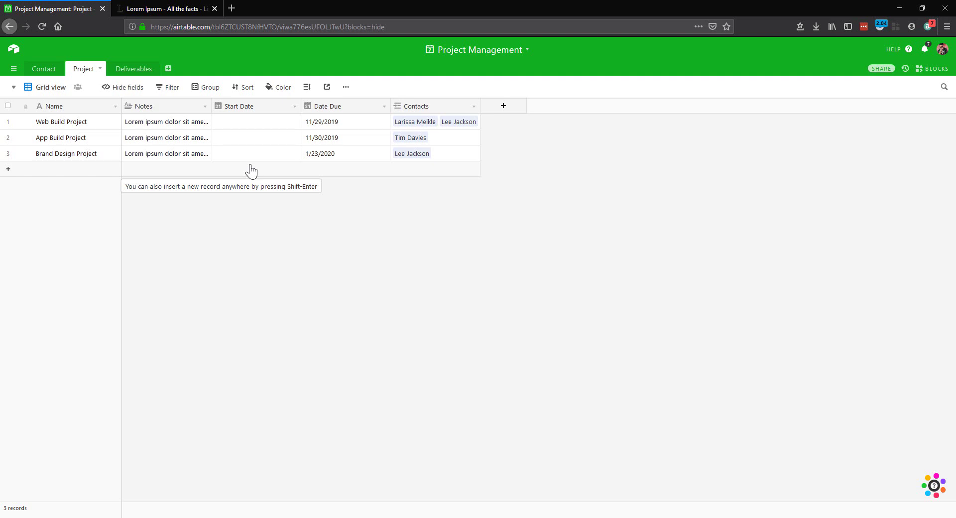
Step: Set row 1's Start Date to July 4, 2019 and paste it into rows 2 and 3
left_click(247, 121)
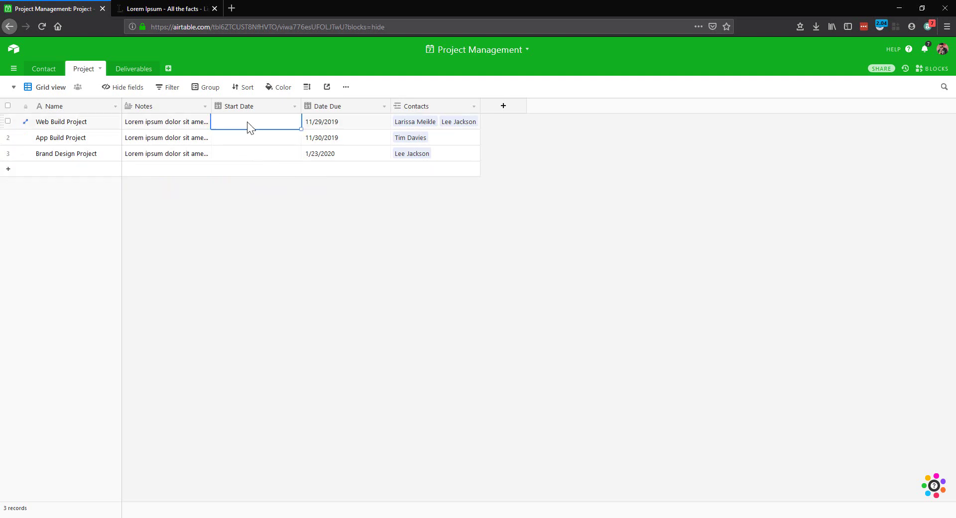
left_click(247, 121)
left_click(287, 168)
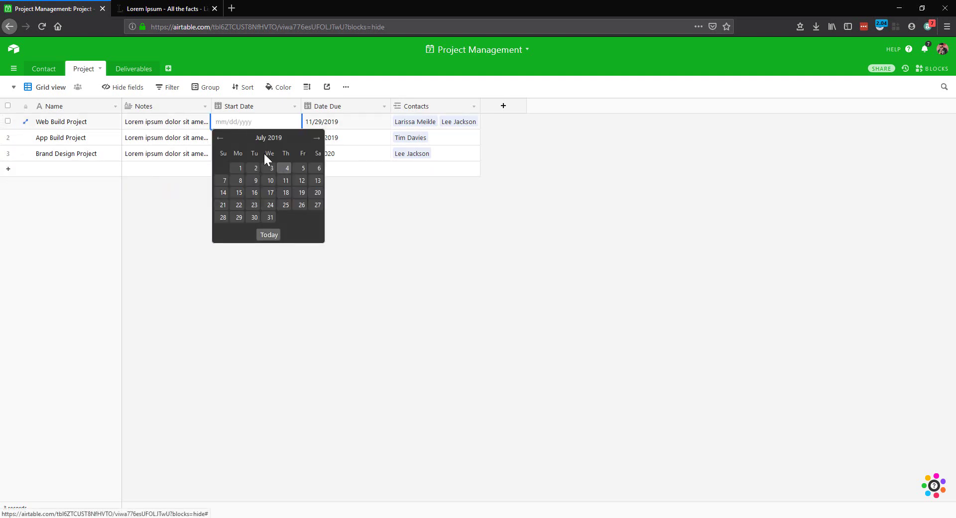
left_click(247, 123)
key("Escape")
key("ctrl+c")
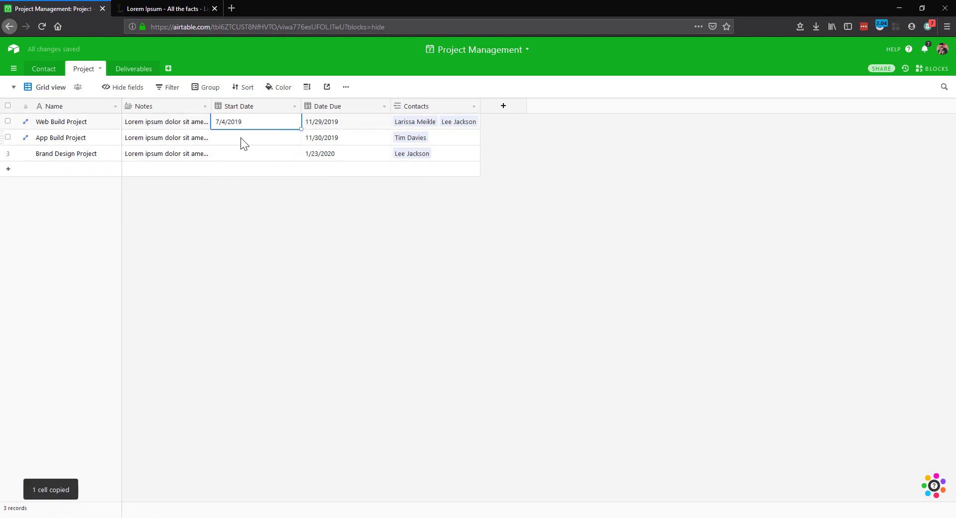
left_click_drag(241, 138, 256, 224)
key("ctrl+v")
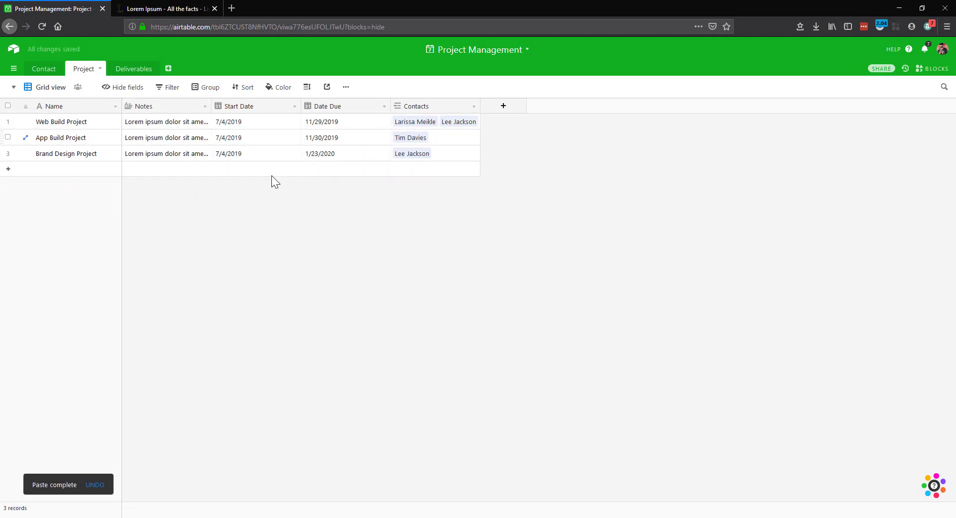
Step: Add a Gantt block to the base from the Blocks panel
left_click(933, 69)
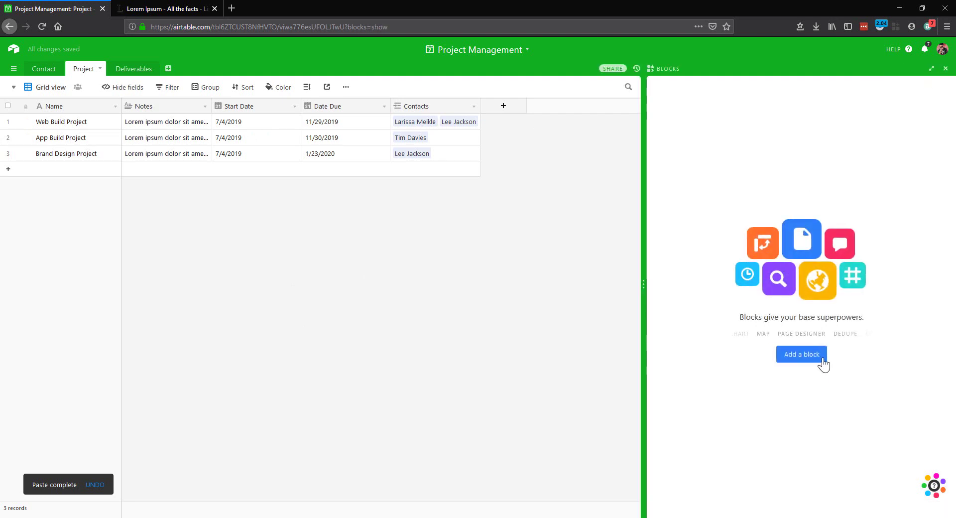
left_click(819, 357)
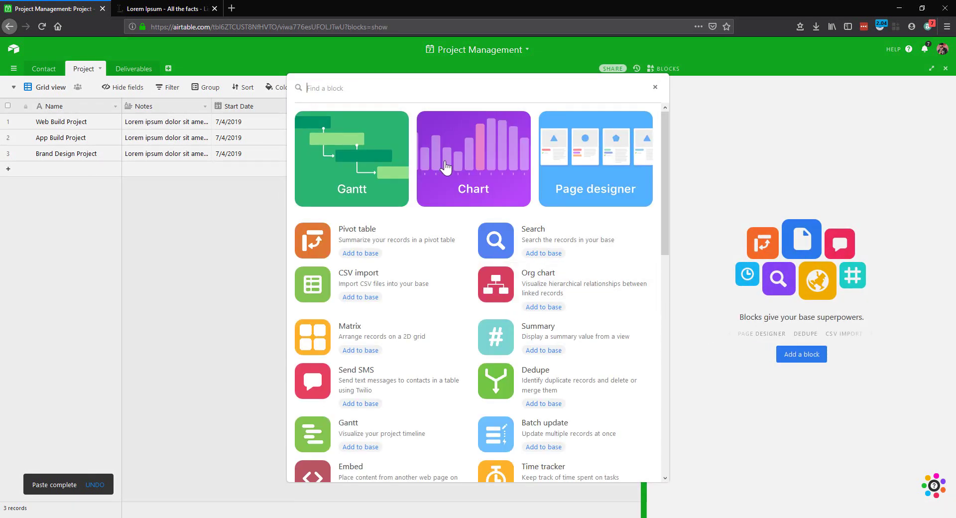
left_click(359, 166)
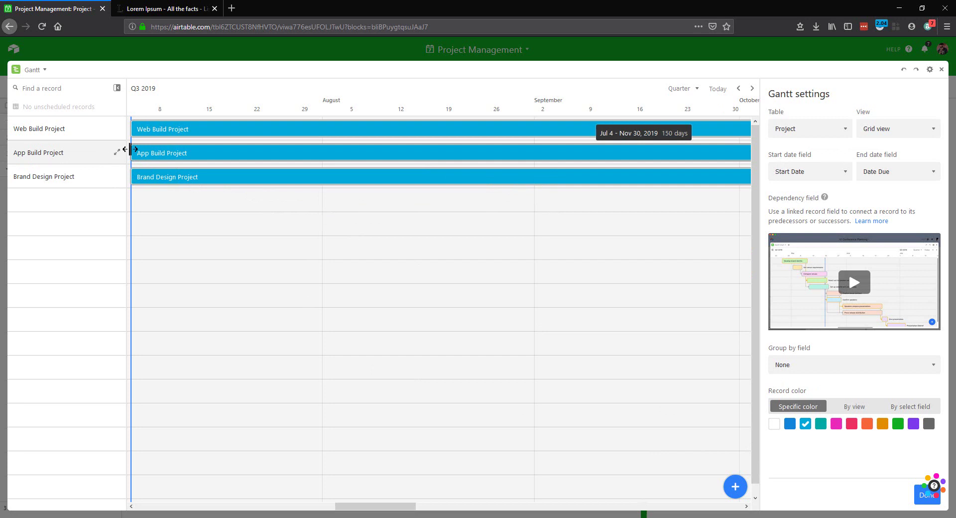
Step: Drag the Gantt bars to start App Build on July 18, Brand Design on August 7, Web Build in September
left_click_drag(133, 150, 273, 156)
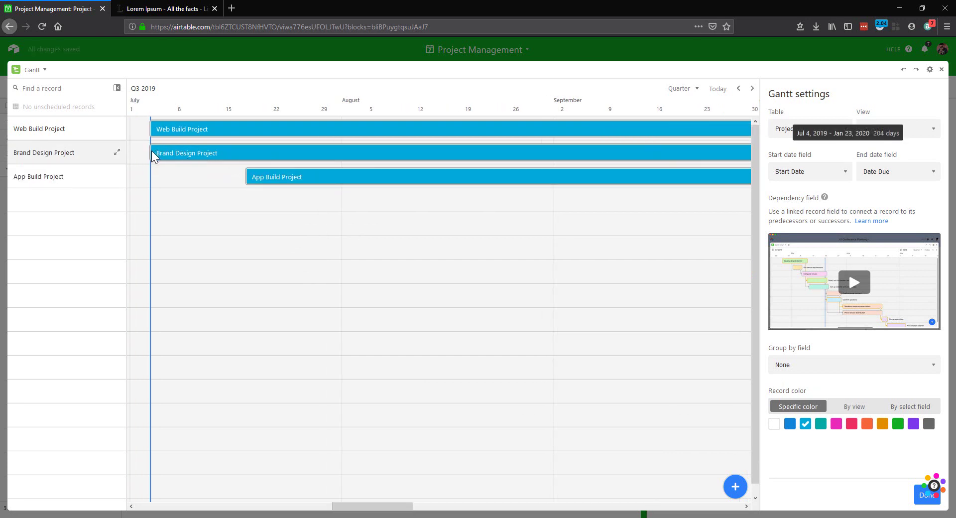
left_click_drag(151, 152, 386, 158)
left_click_drag(160, 123, 674, 139)
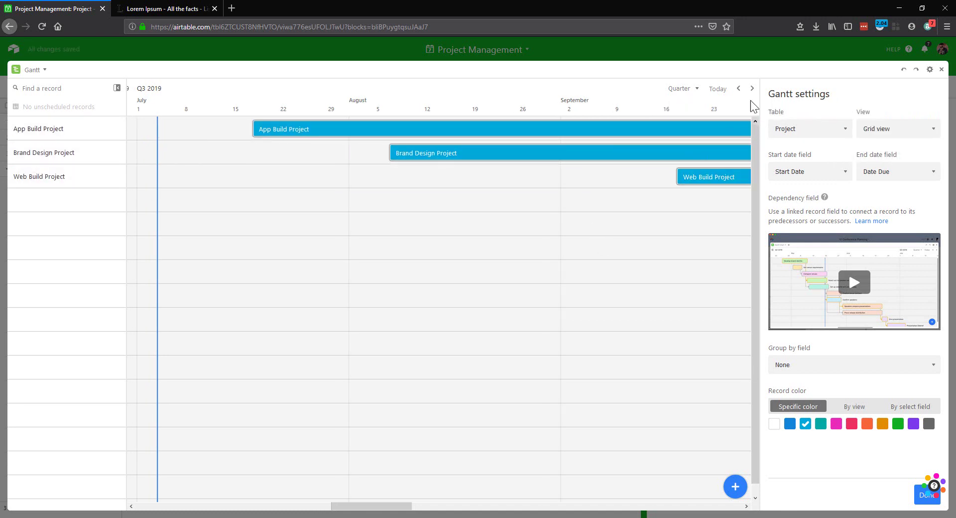
left_click_drag(384, 507, 498, 501)
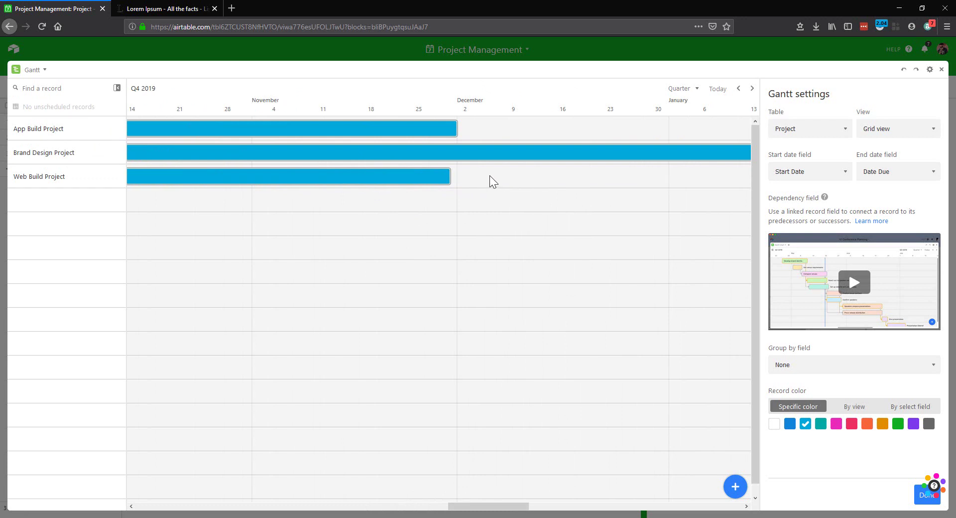
Step: Close the Gantt view and delete the Notes and Attachments fields from the Deliverables table
key("Escape")
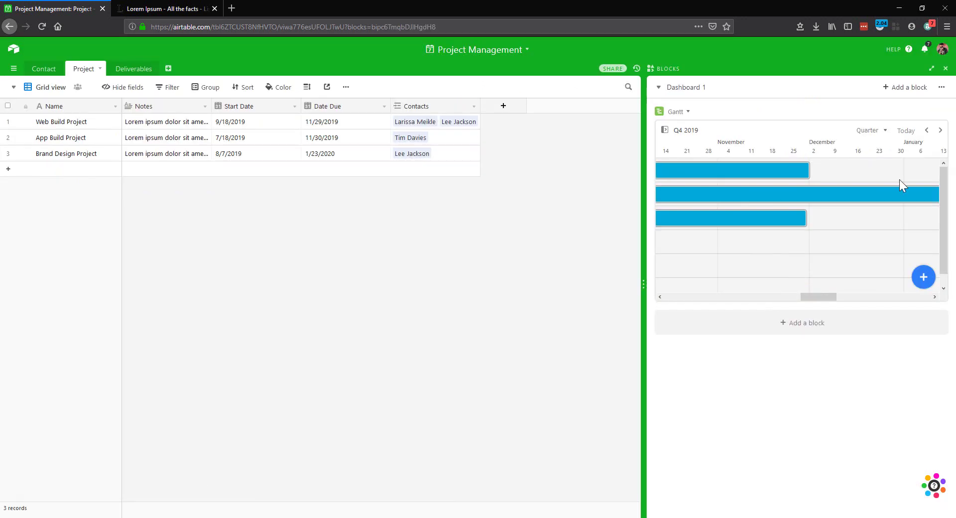
left_click(131, 68)
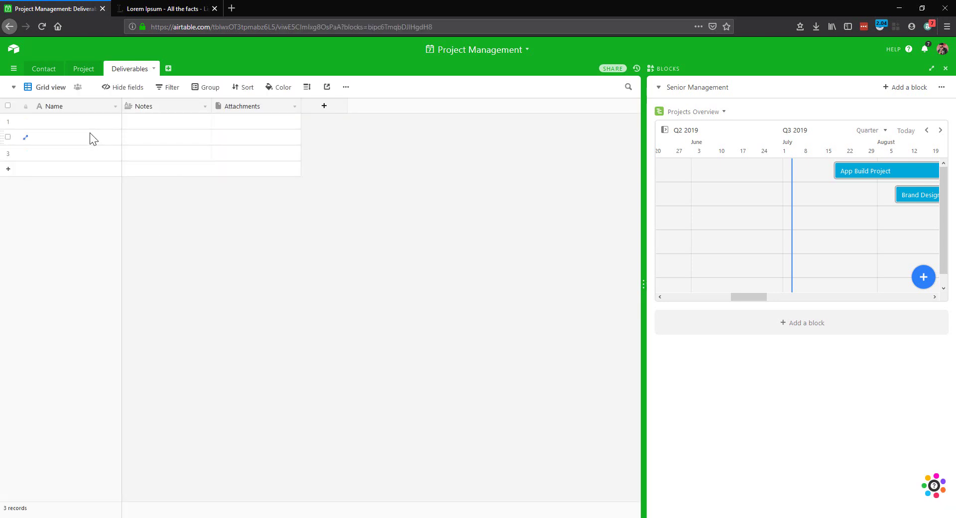
right_click(152, 108)
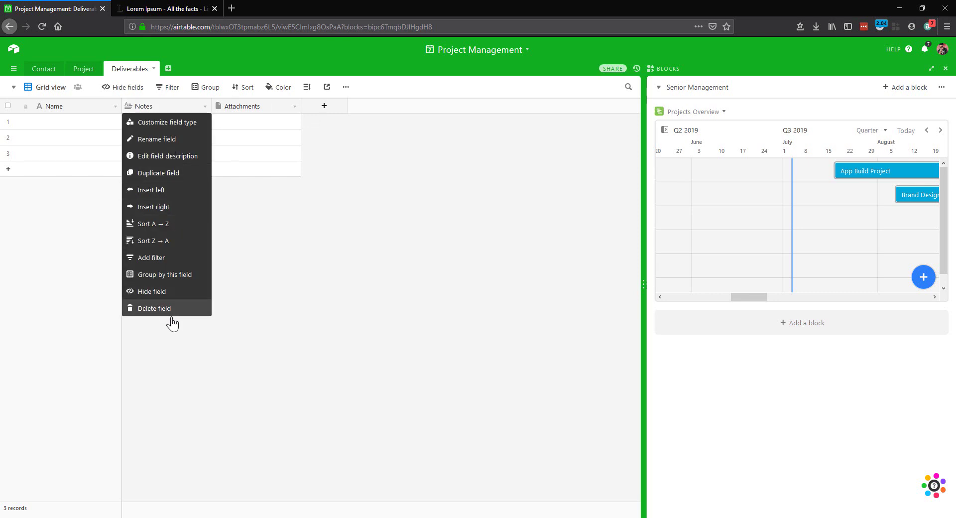
left_click(164, 308)
right_click(153, 106)
left_click(156, 309)
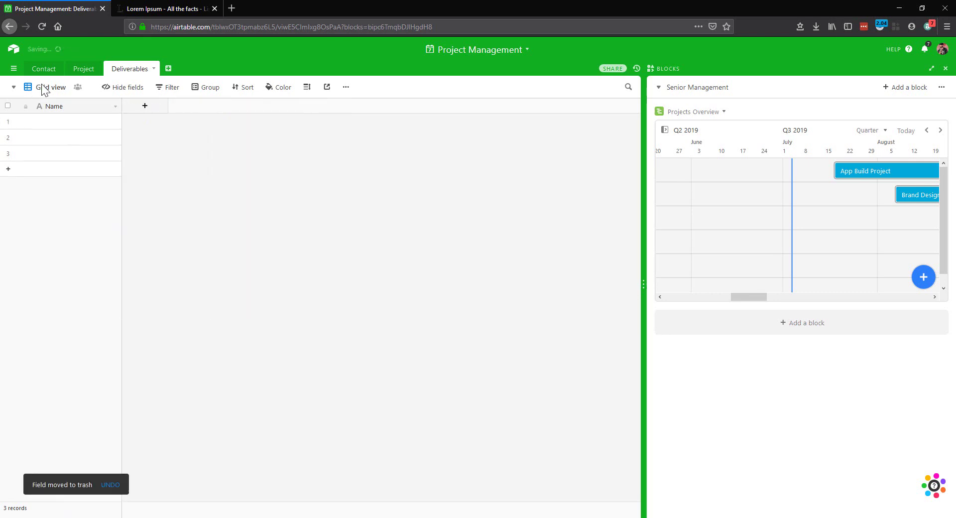
Step: Add a Project field that links to records in the Project table
left_click(142, 108)
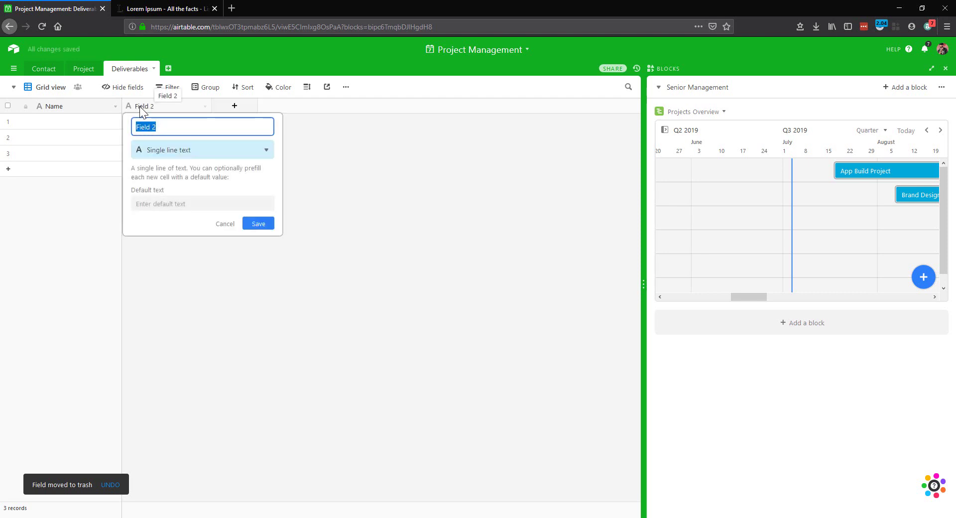
type("Project")
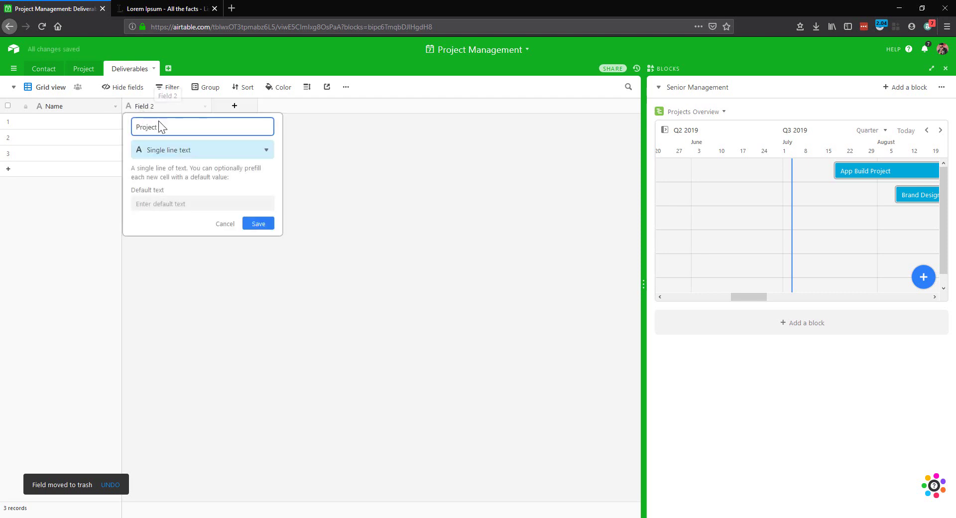
left_click(169, 150)
type("link")
key("Down")
key("Down")
key("Down")
key("Down")
key("Return")
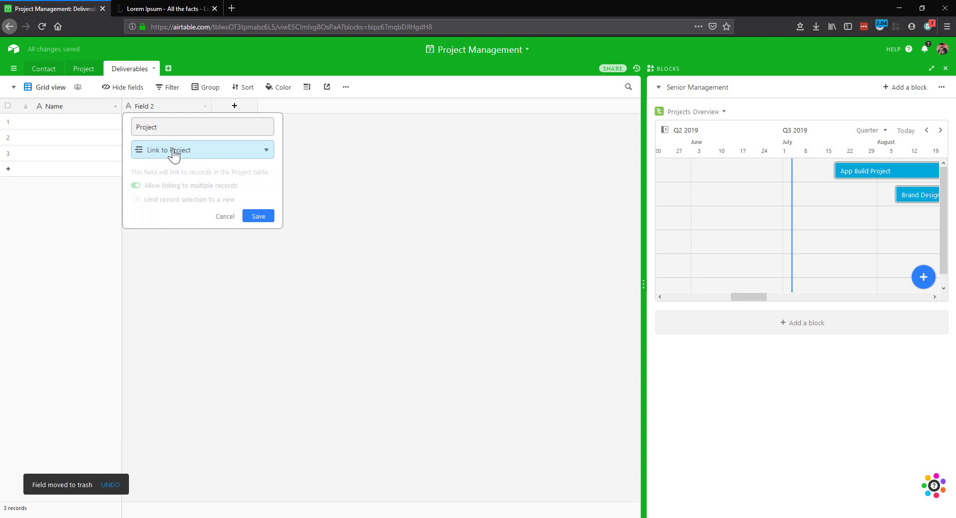
left_click(259, 215)
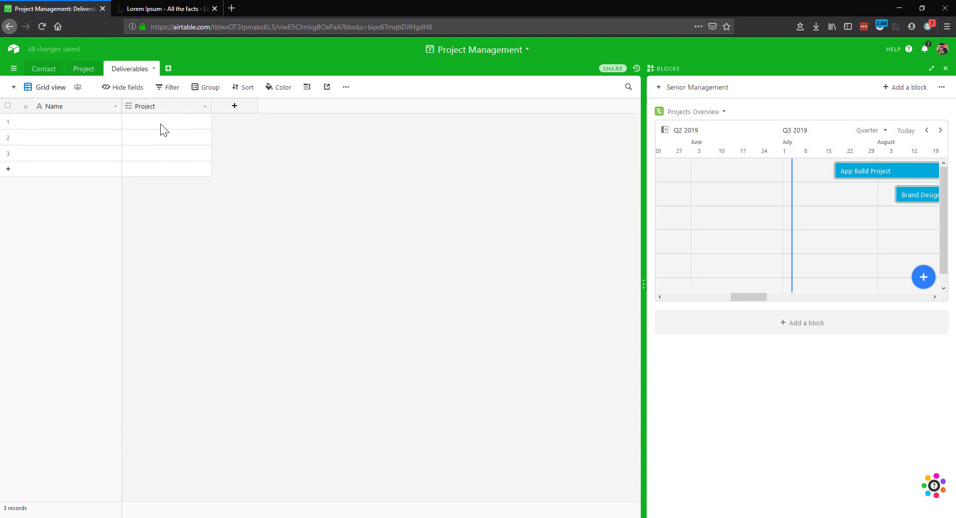
Step: Link deliverables 1 and 2 to Web Build Project and deliverable 3 to App Build Project
left_click(149, 124)
left_click(128, 121)
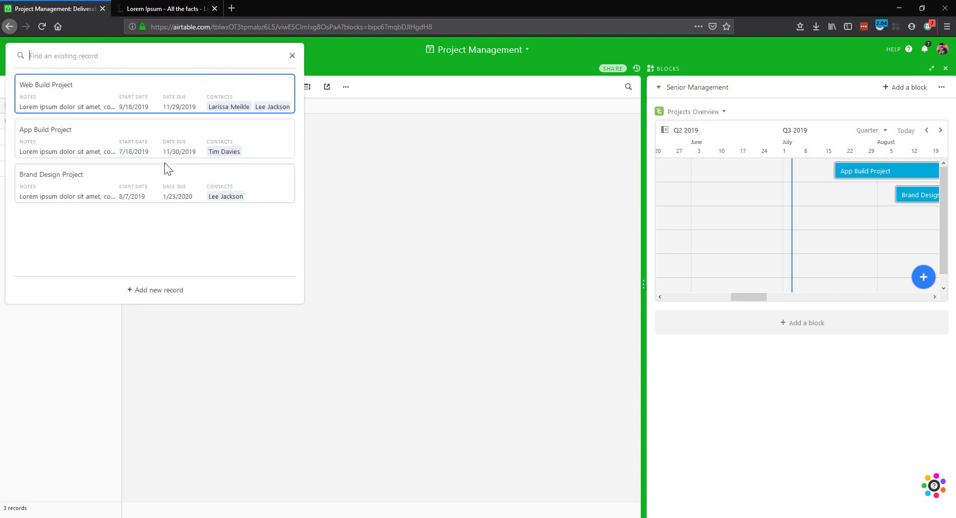
left_click(75, 99)
left_click(125, 139)
left_click(126, 140)
left_click(64, 102)
left_click(128, 155)
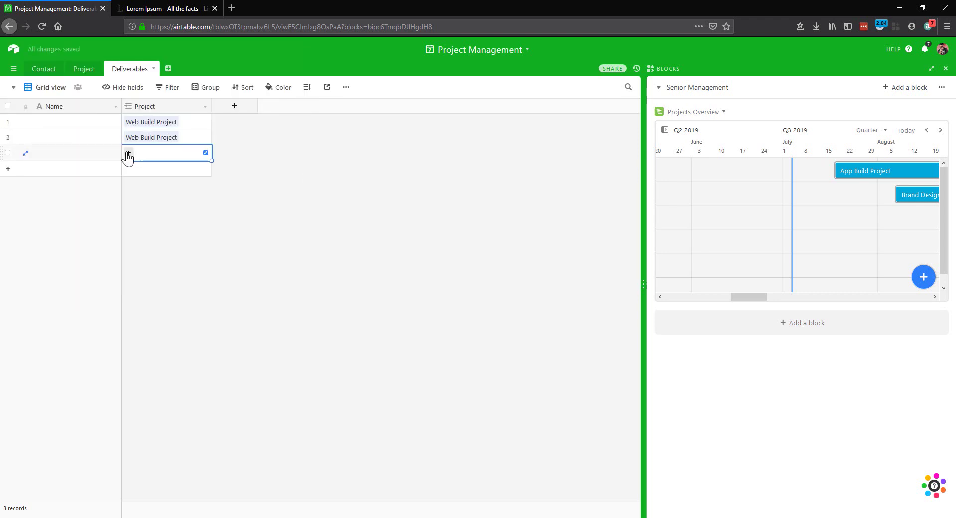
left_click(128, 156)
left_click(62, 149)
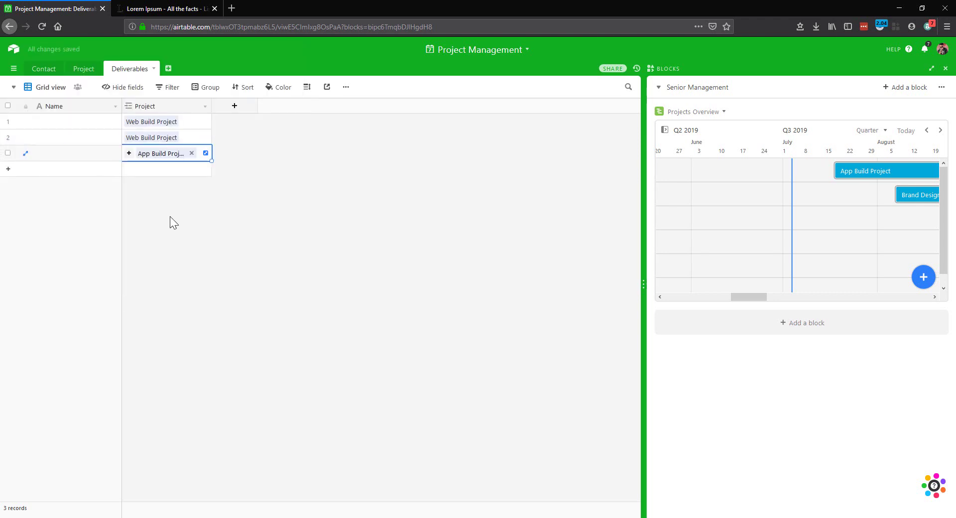
left_click(63, 124)
Step: Group the Deliverables records by the Project field
left_click(205, 88)
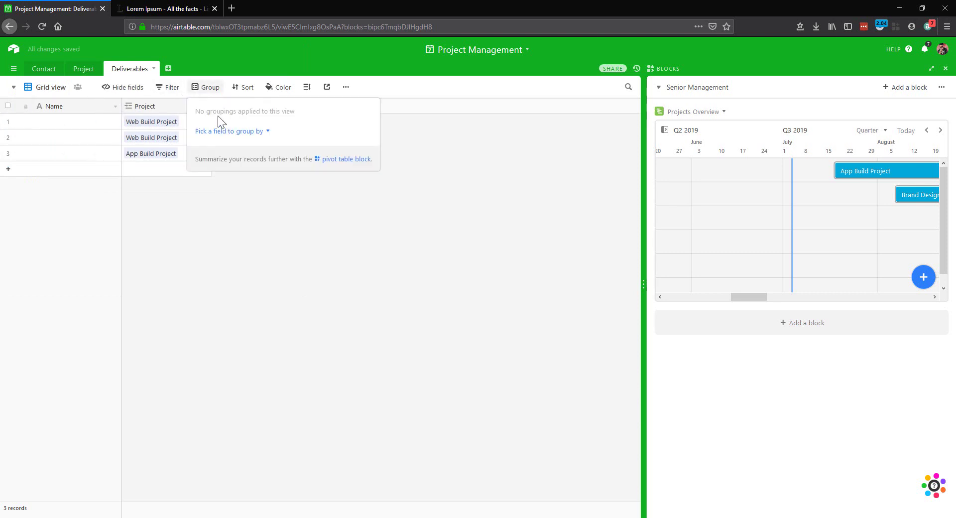
left_click(227, 132)
left_click(248, 182)
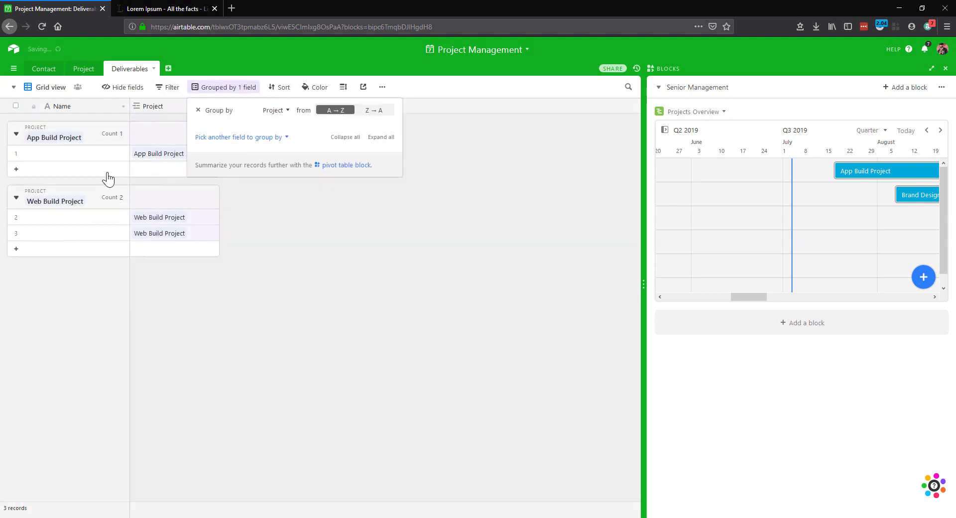
left_click(108, 154)
Step: Name the deliverables Sprint One and Sprint Two under App Build Project and Web Build Project
left_click(102, 153)
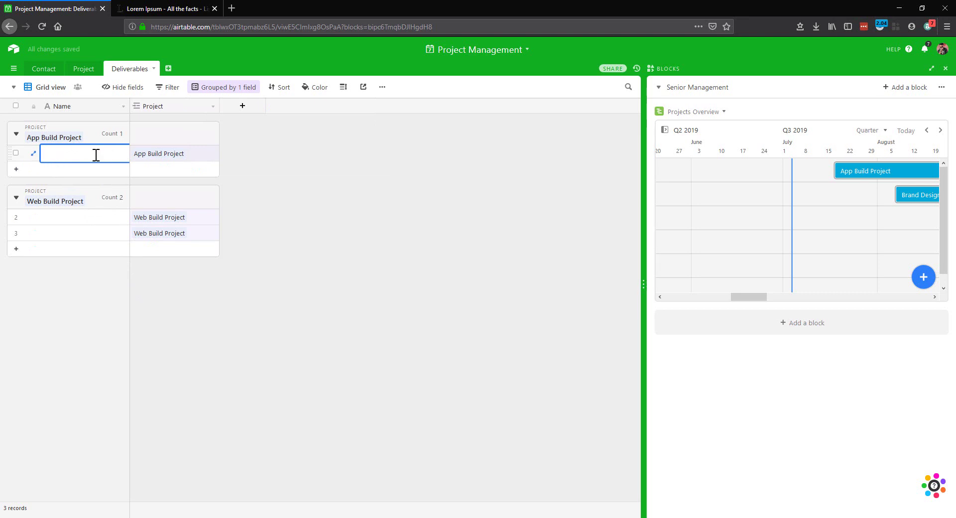
type("Sprint One")
left_click(76, 169)
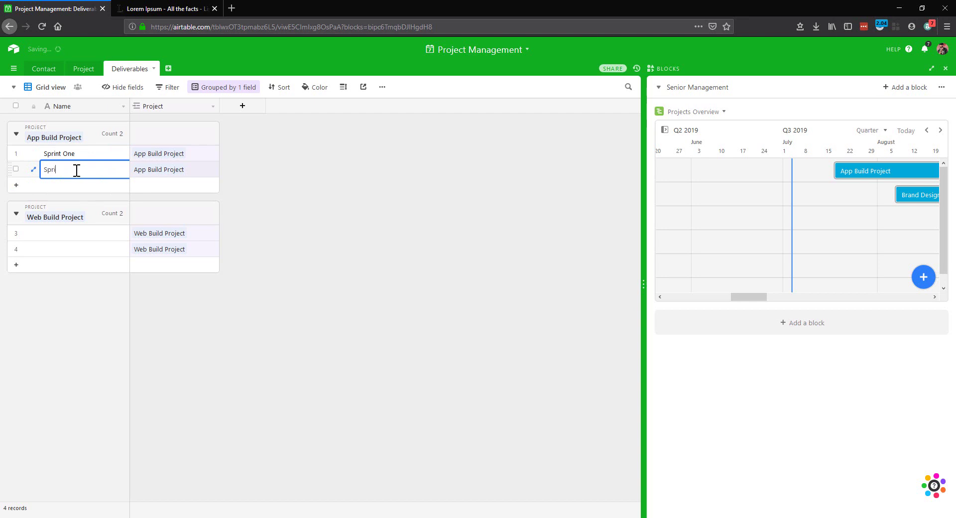
type("Sprint Two")
left_click(64, 240)
type("Sprint One")
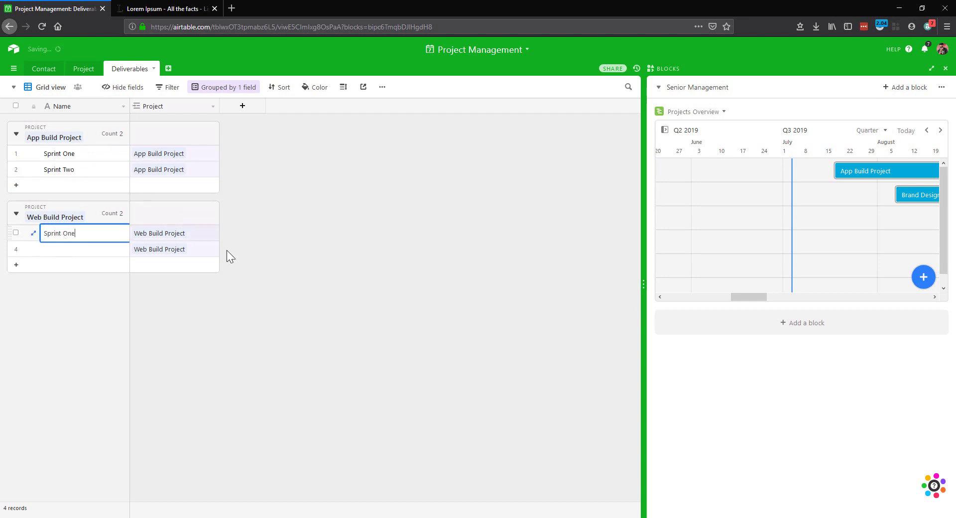
left_click(98, 248)
type("Sprint")
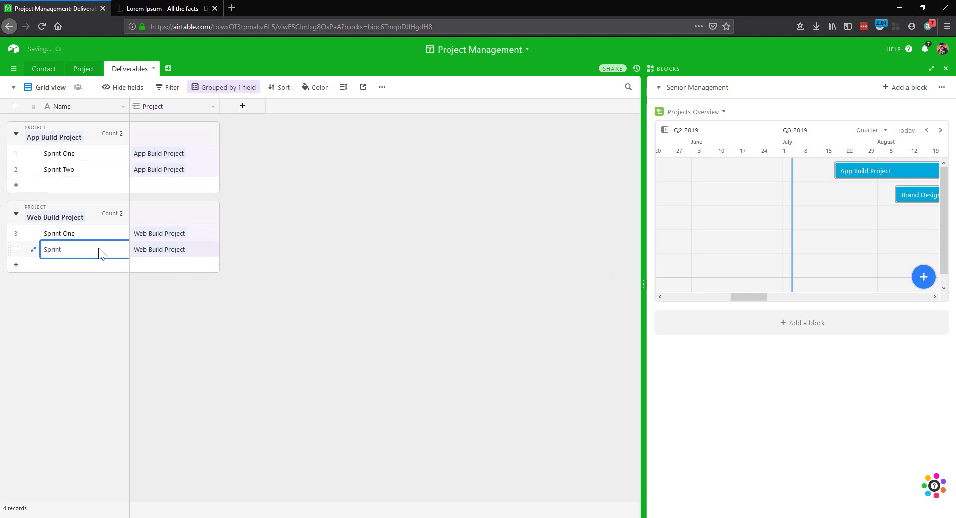
type(" Two")
left_click(264, 139)
left_click(242, 106)
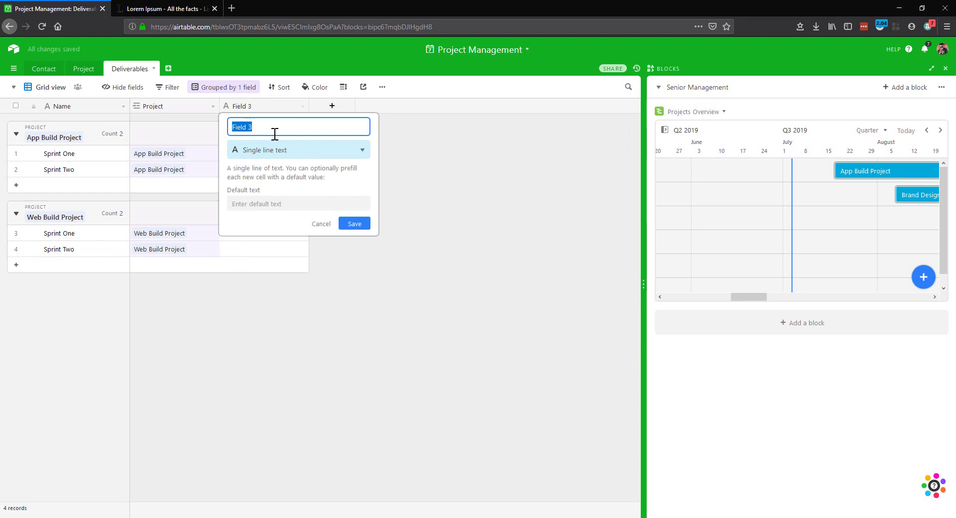
Step: Add Start and End fields to Deliverables, both of type Date
type("Start")
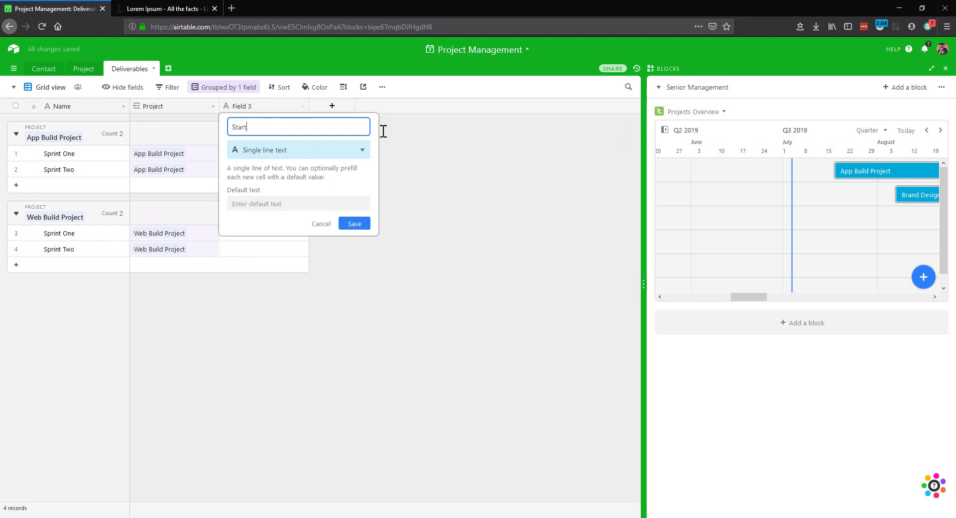
left_click(342, 152)
left_click(342, 169)
left_click(352, 241)
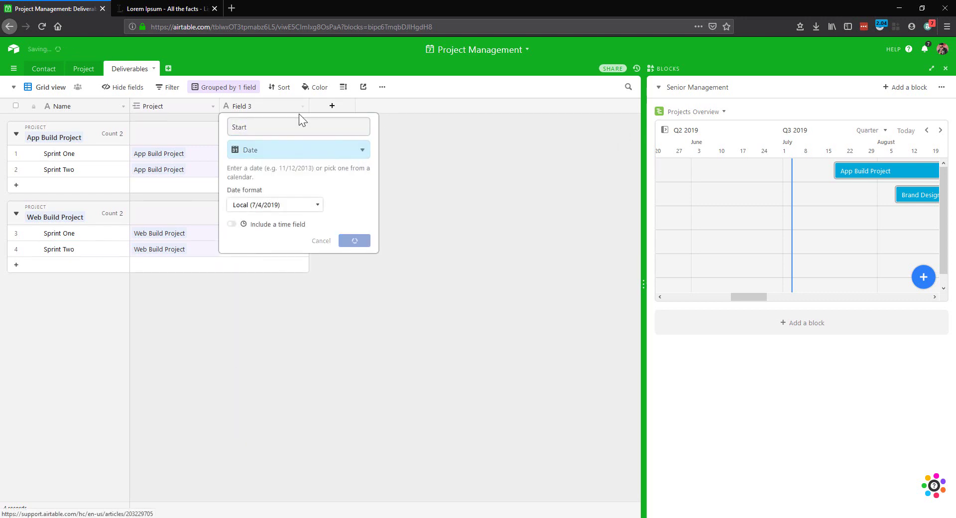
left_click(331, 106)
type("End")
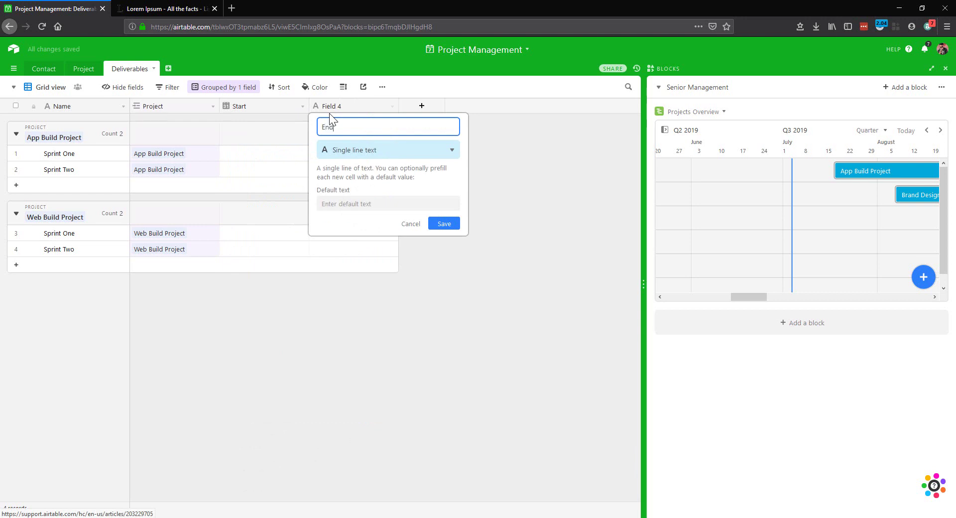
left_click(412, 154)
type("date")
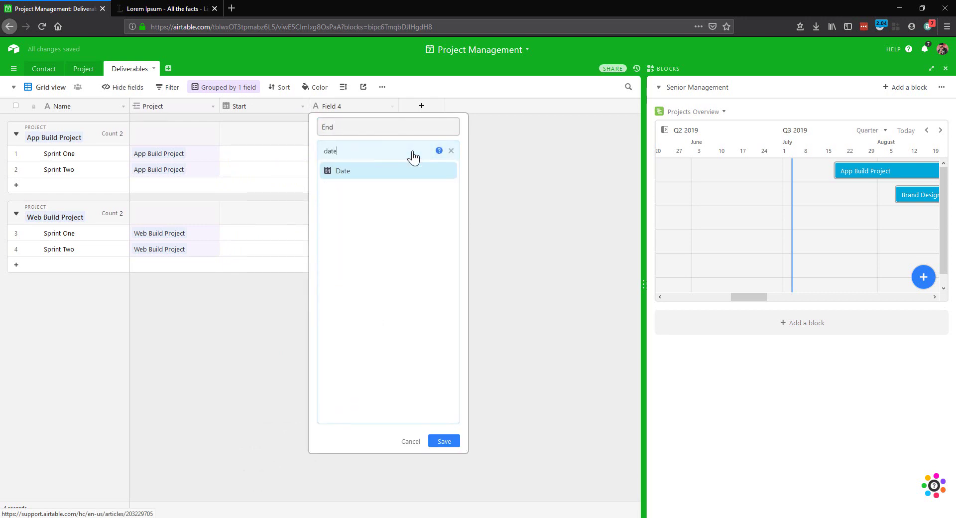
key("Return")
left_click(444, 240)
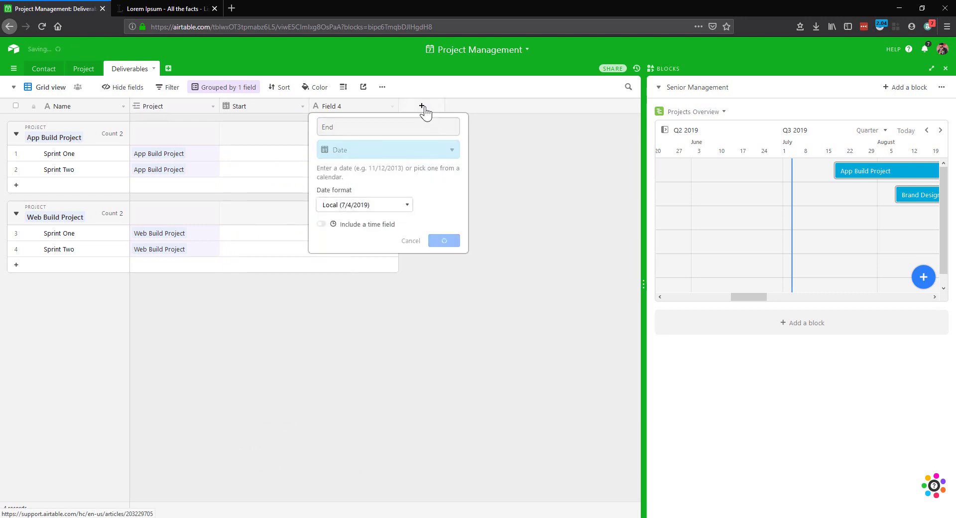
Step: Add an Owner field of type Collaborator
left_click(422, 106)
type("C")
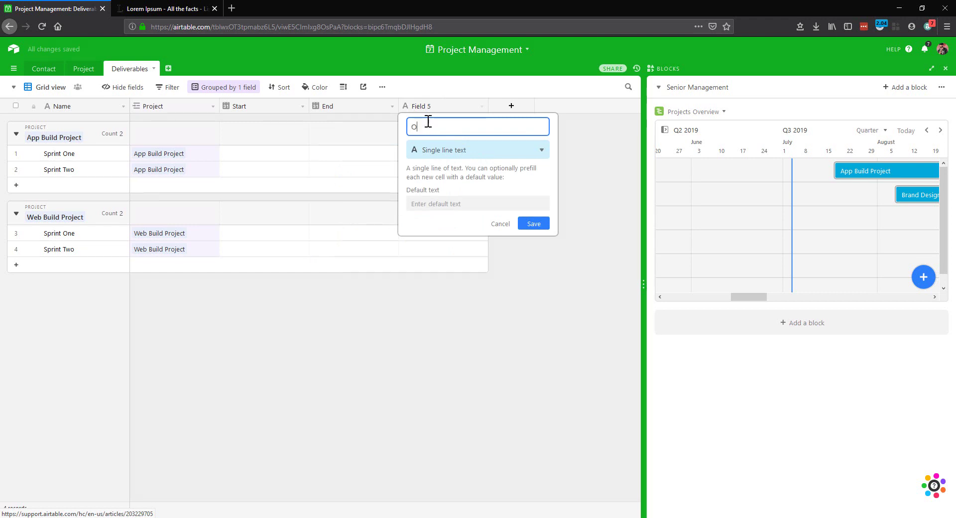
left_click(446, 151)
type("col")
key("Return")
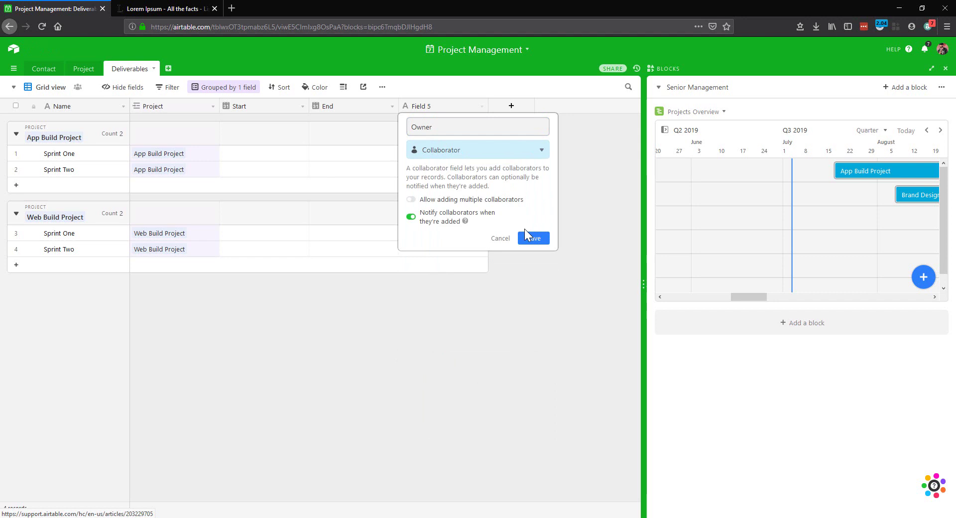
left_click(535, 235)
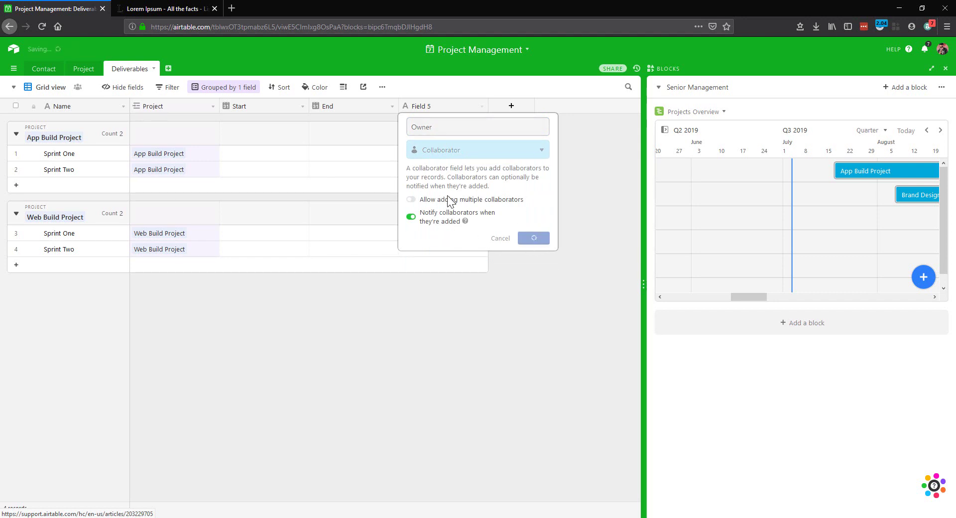
Step: Assign a collaborator as Sprint One's owner and paste it to the other three sprints
double_click(429, 157)
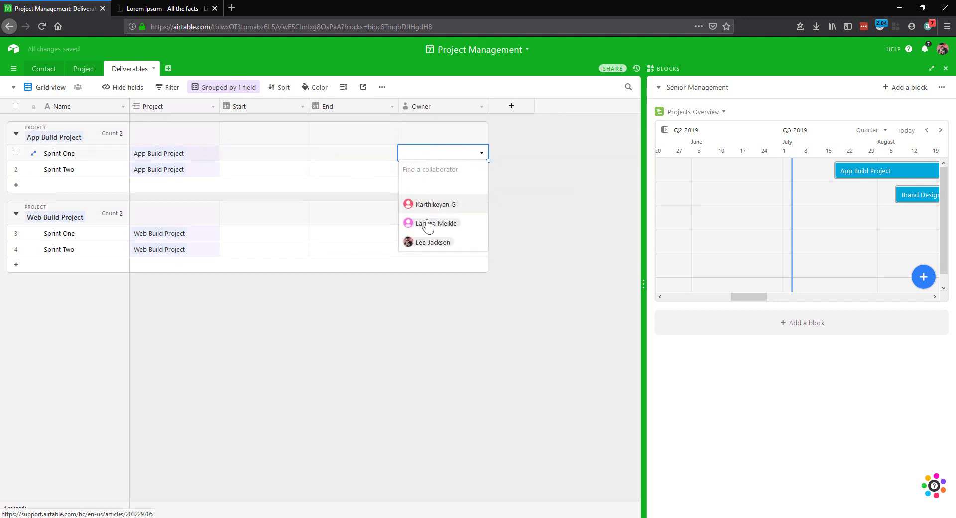
left_click(423, 244)
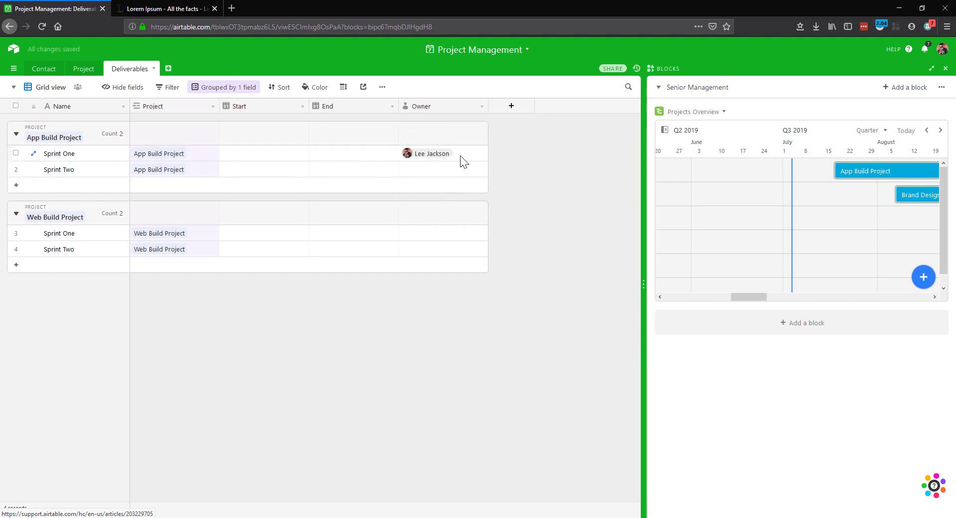
left_click(451, 174)
key("ctrl+v")
left_click_drag(435, 233, 426, 250)
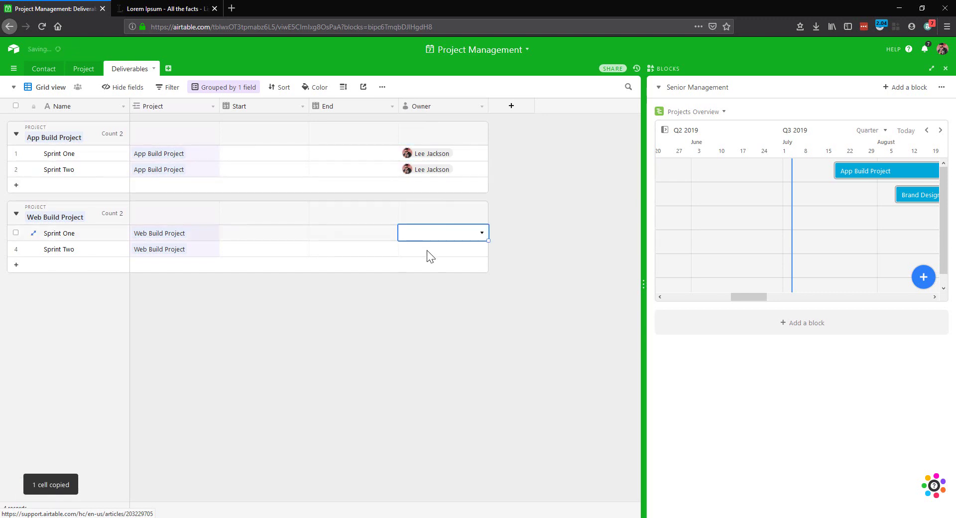
key("ctrl+v")
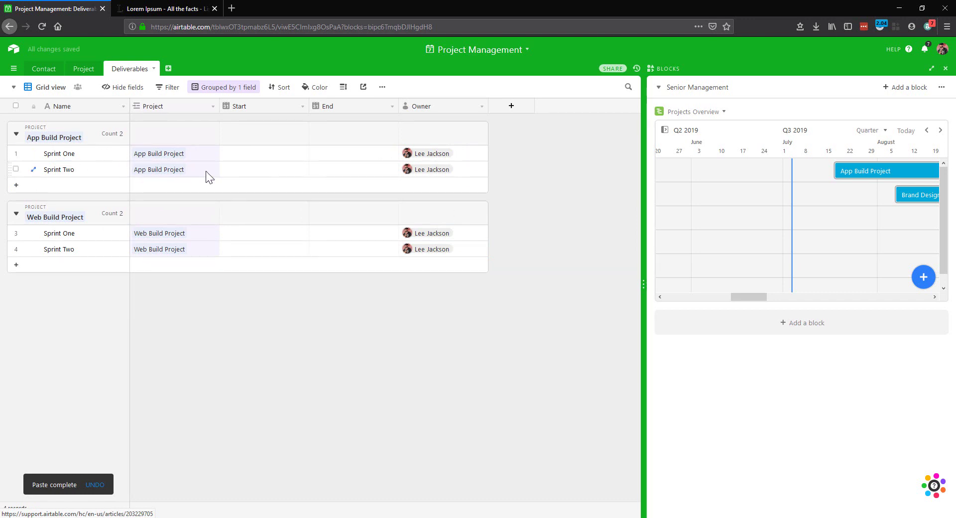
double_click(264, 153)
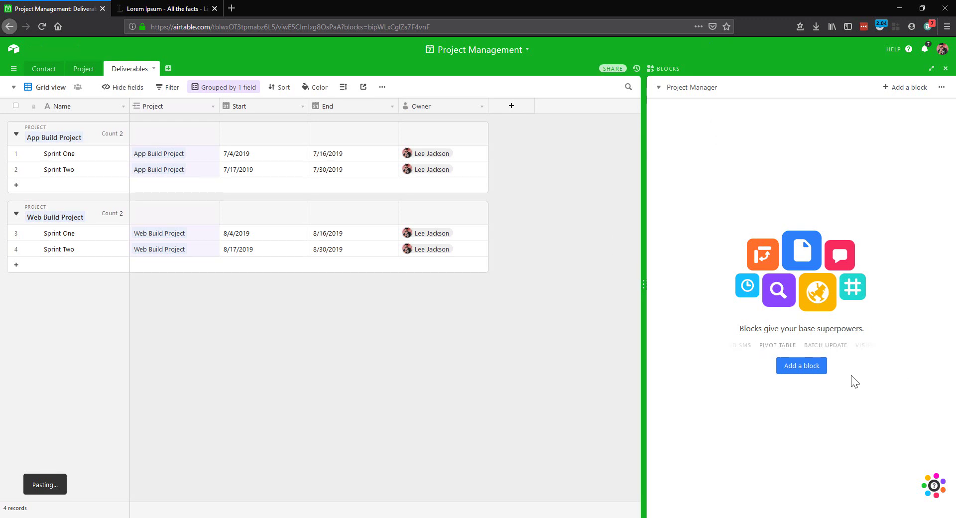
Step: Add a Gantt block to the base from the block catalogue
left_click(801, 365)
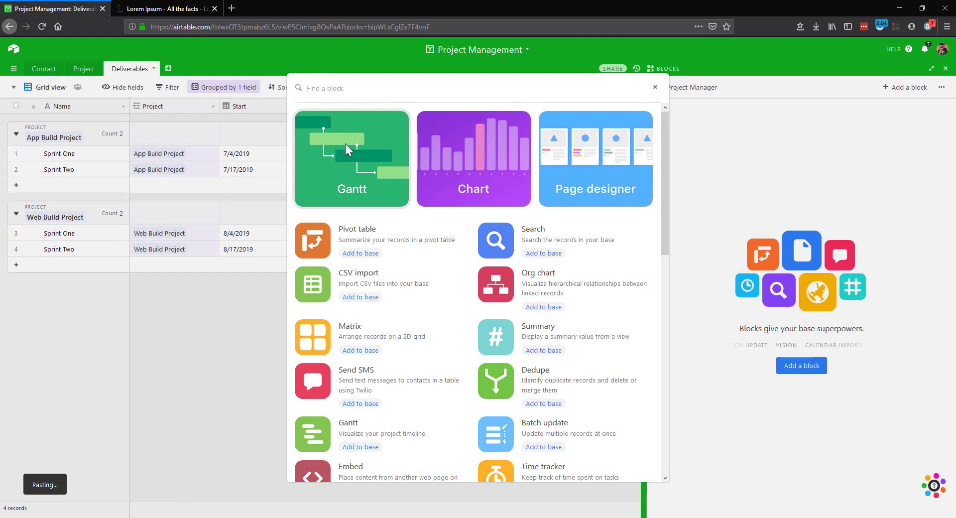
left_click(345, 146)
left_click(333, 331)
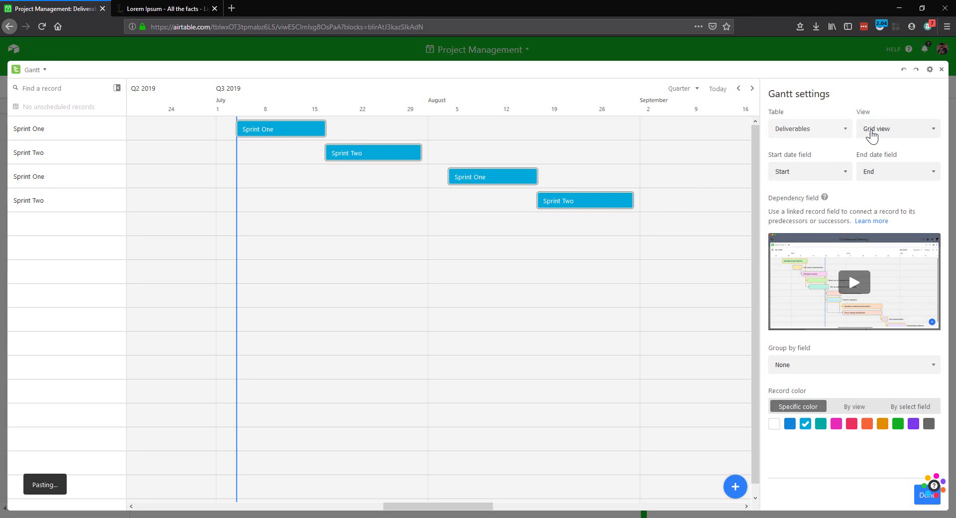
Step: Group the Gantt chart's rows by the Project field and close the full-screen block
left_click(871, 130)
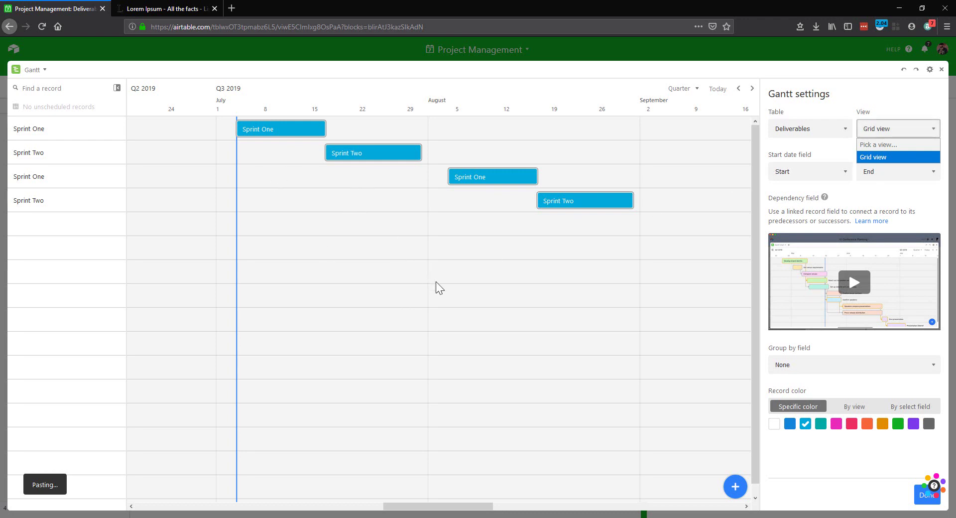
left_click(840, 366)
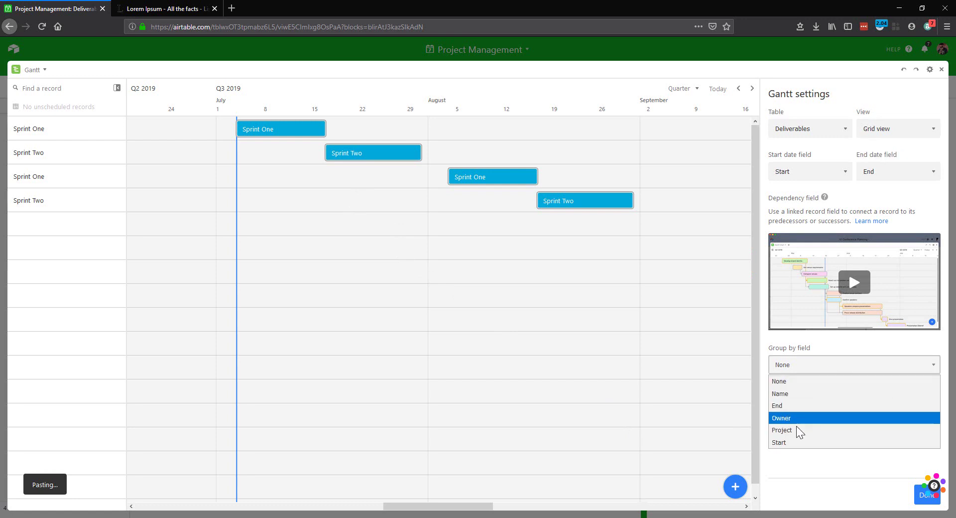
left_click(782, 430)
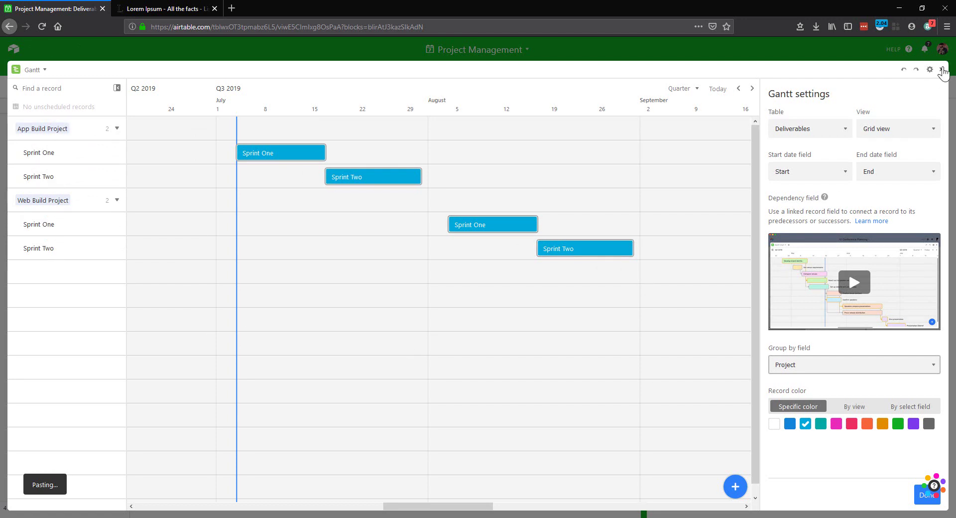
left_click(941, 70)
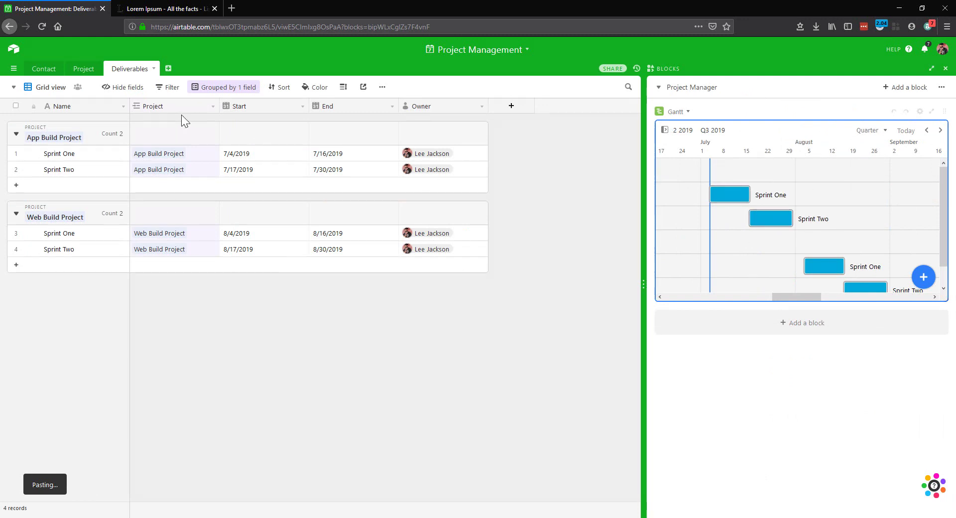
Step: Insert a Dependancy field linking to Deliverables, placed before the Start column
right_click(224, 107)
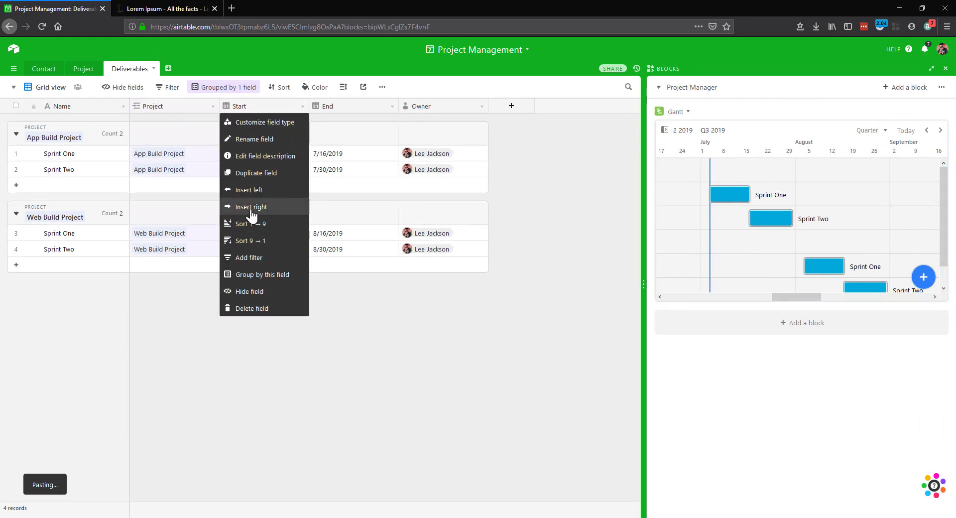
left_click(249, 191)
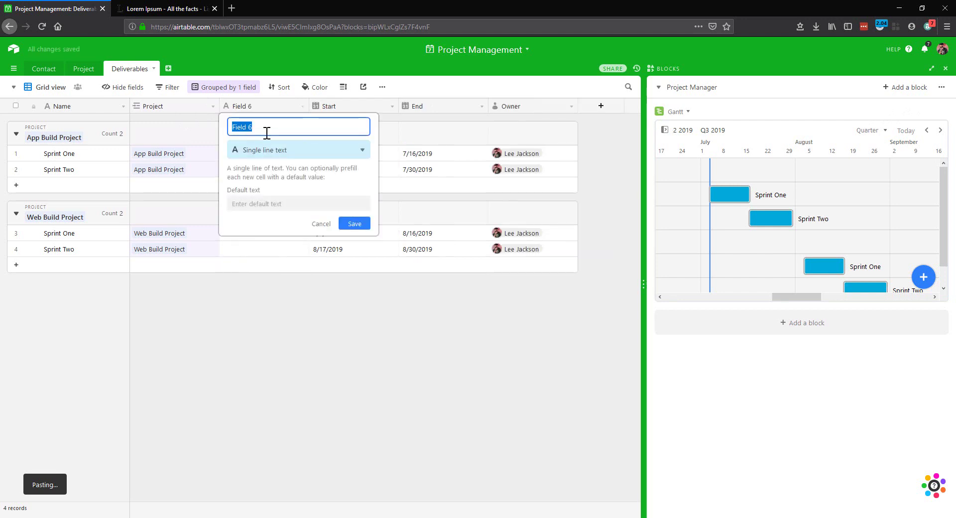
type("De")
type("pne")
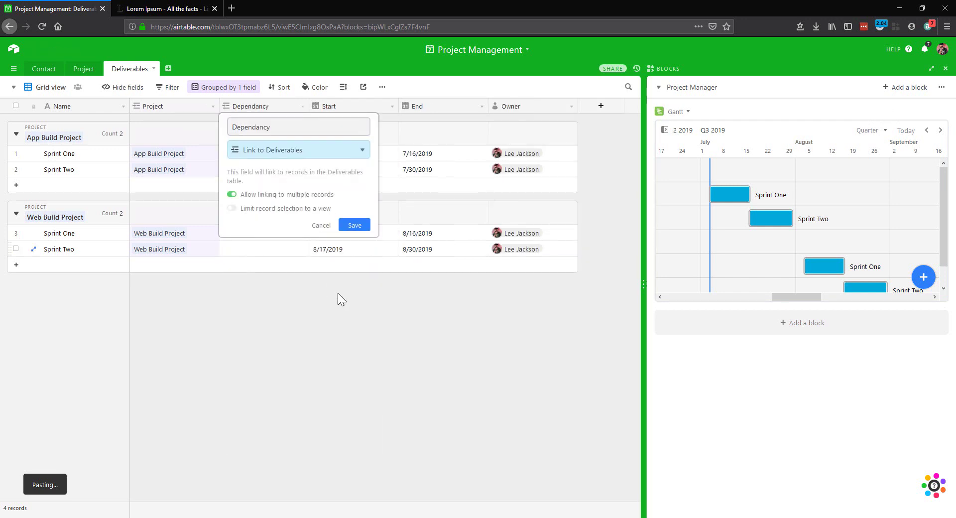
left_click(354, 224)
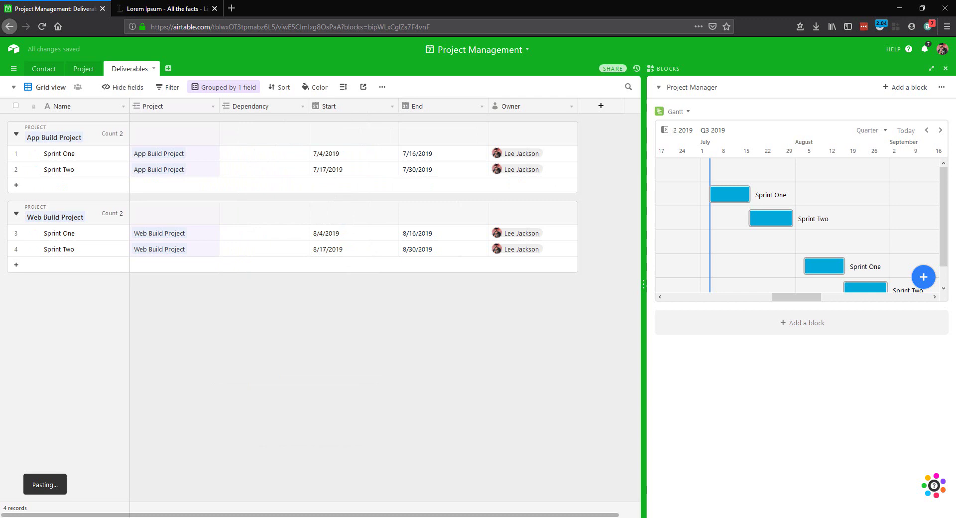
Step: Link each project's Sprint Two to its Sprint One in the Dependancy field
double_click(264, 169)
left_click(111, 185)
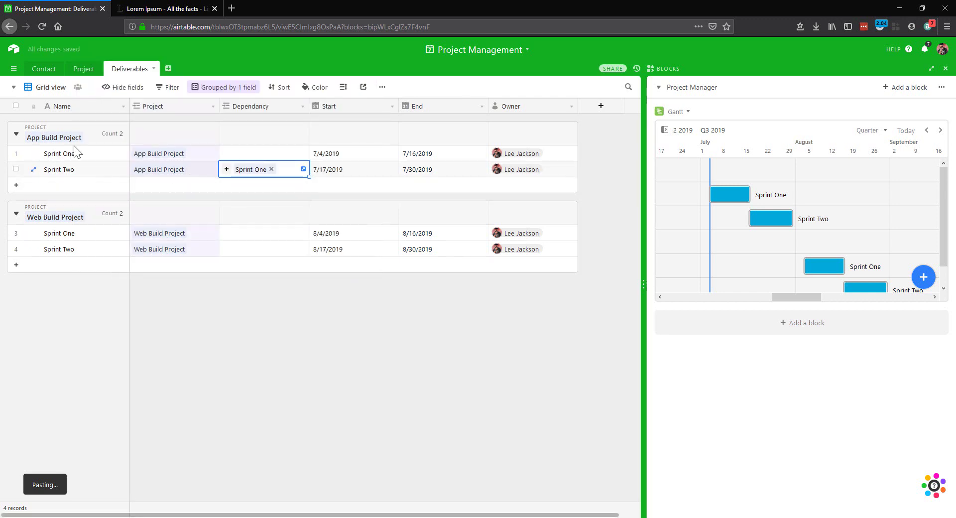
left_click(223, 249)
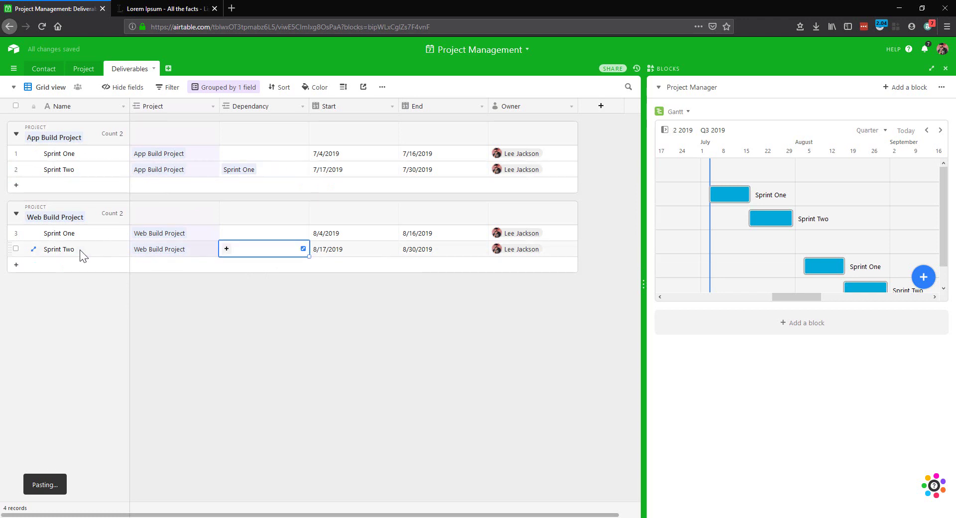
left_click(225, 250)
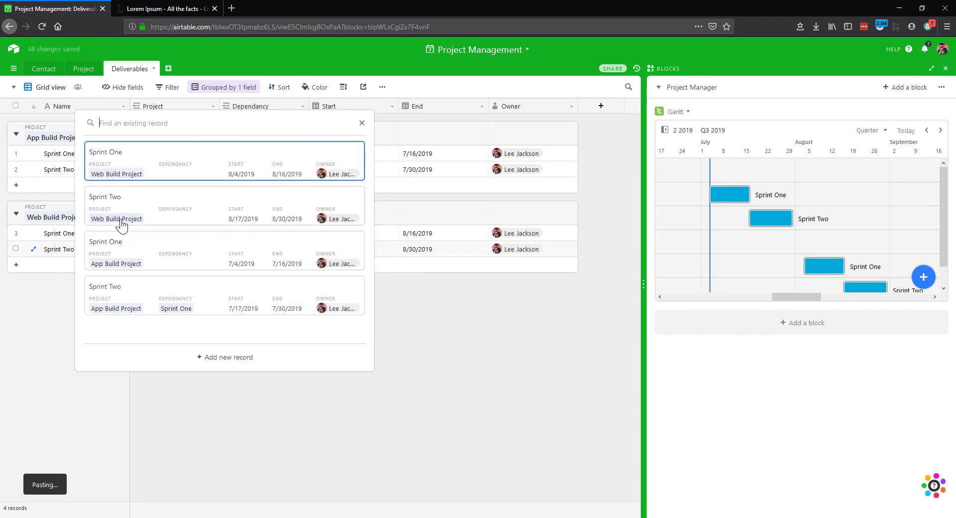
left_click(120, 174)
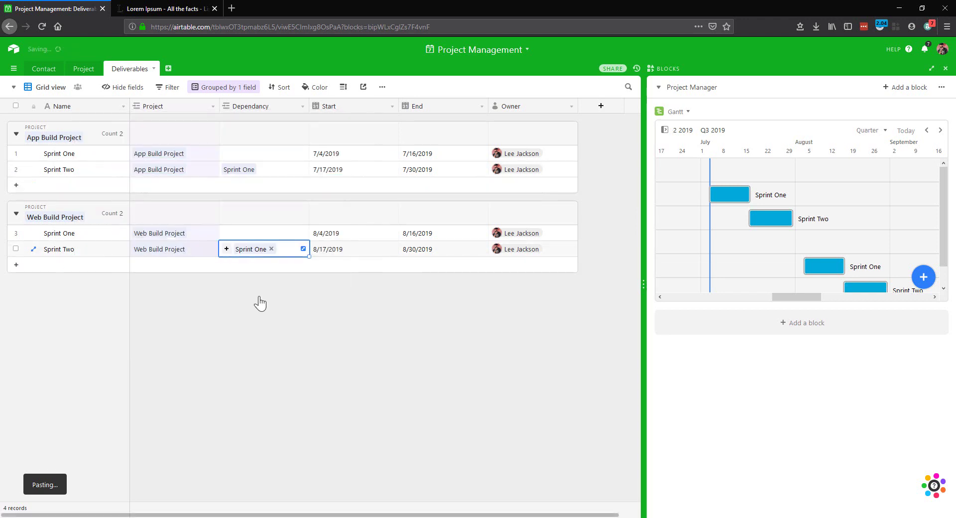
left_click(285, 330)
left_click(239, 173)
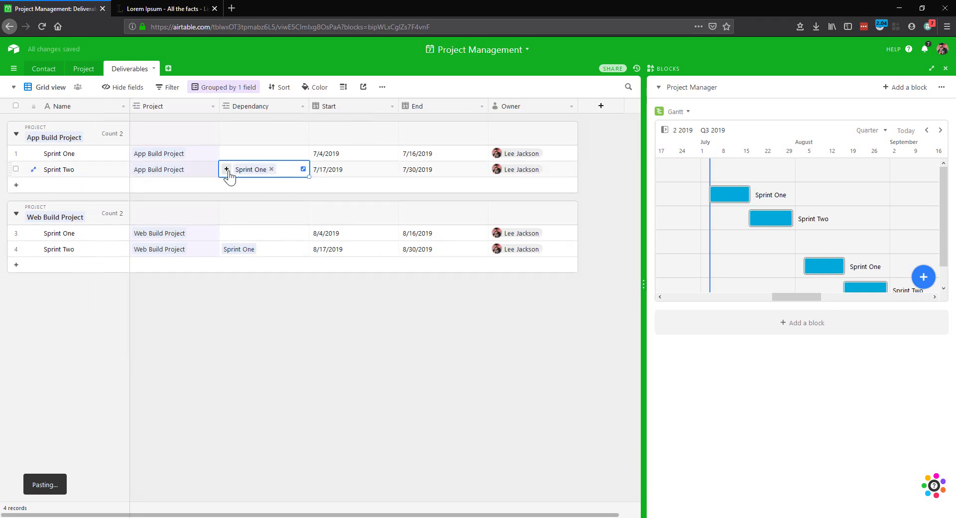
left_click(931, 112)
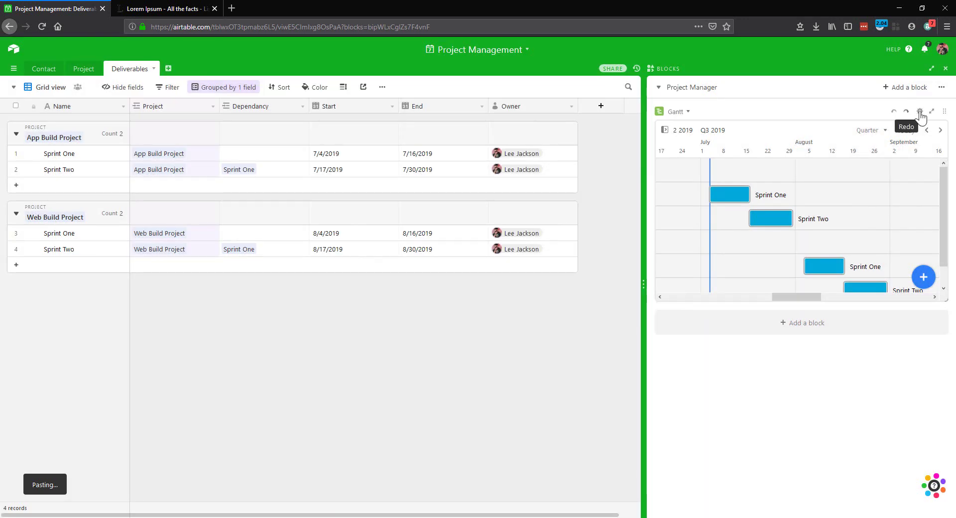
Step: Set Dependancy as the Gantt chart's dependency field
left_click(922, 112)
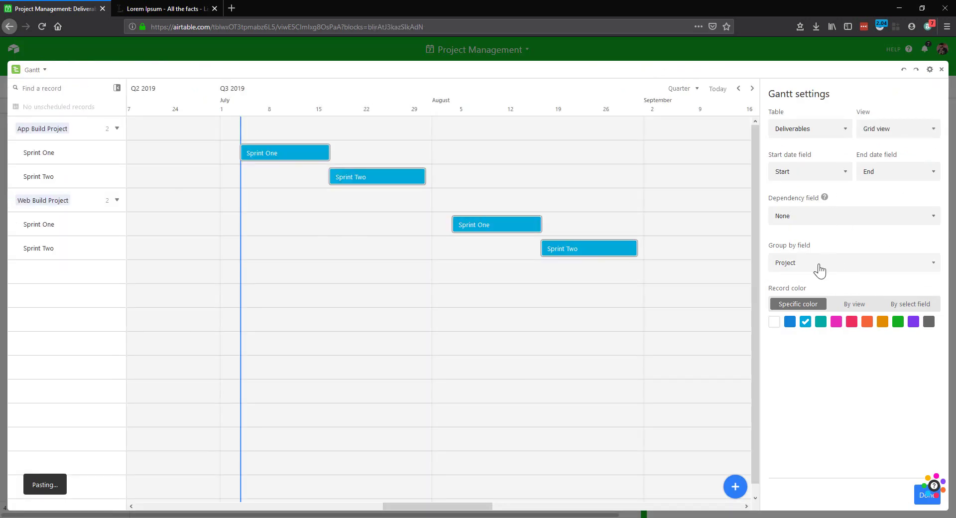
left_click(829, 216)
left_click(800, 256)
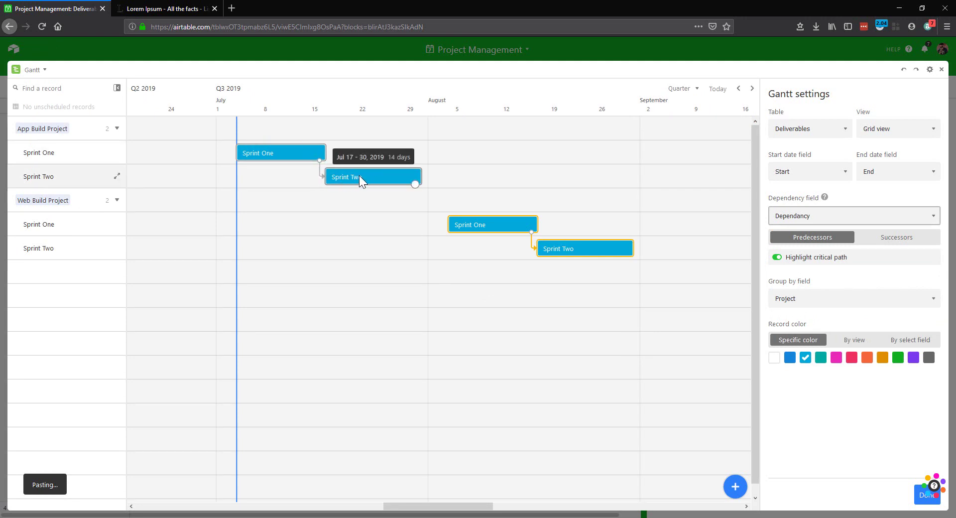
Step: Reschedule the sprint bars: App Build Sprint One to Jul 31, Sprint Two to Aug 20, Web Sprint Two into September
left_click_drag(360, 176, 422, 178)
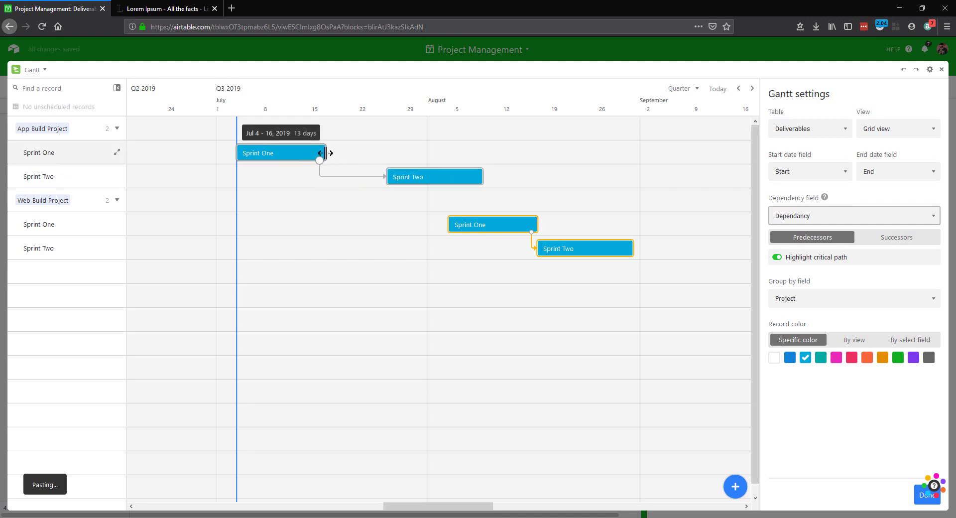
left_click_drag(326, 153, 410, 156)
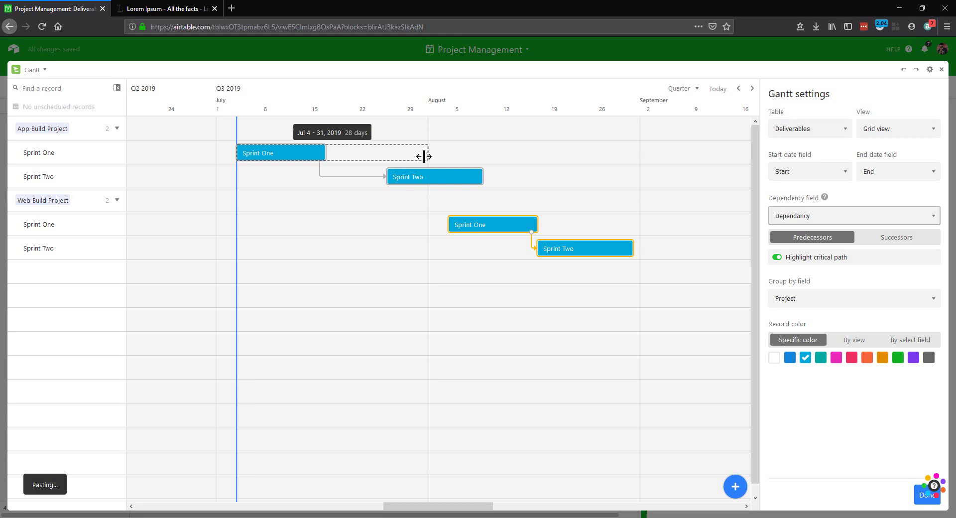
left_click_drag(422, 161, 481, 175)
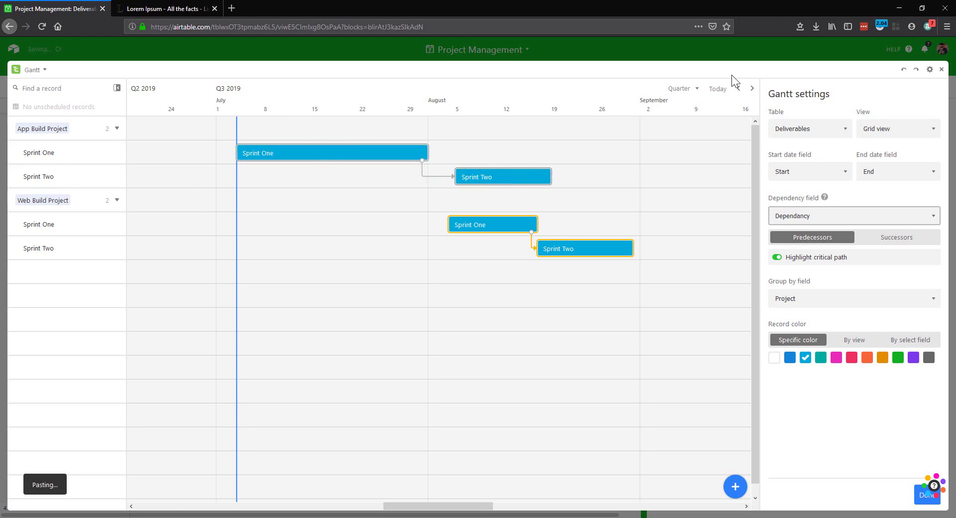
left_click(682, 88)
left_click(583, 71)
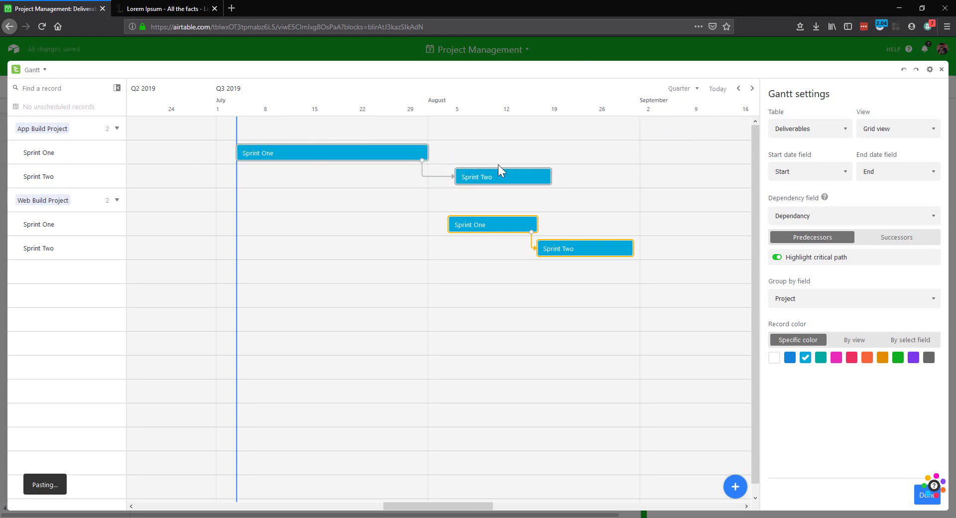
left_click_drag(550, 177, 587, 174)
left_click_drag(462, 224, 366, 224)
left_click_drag(534, 248, 493, 249)
left_click_drag(578, 248, 668, 256)
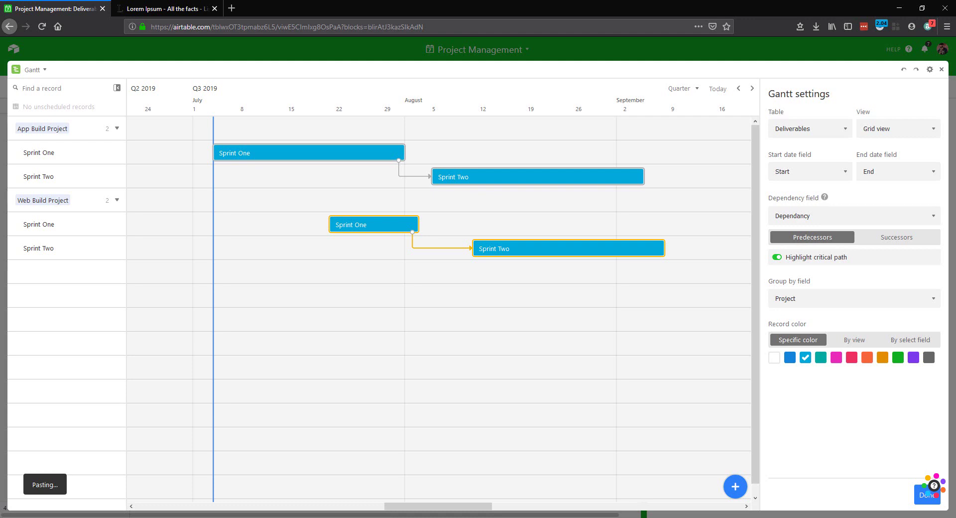
key("Escape")
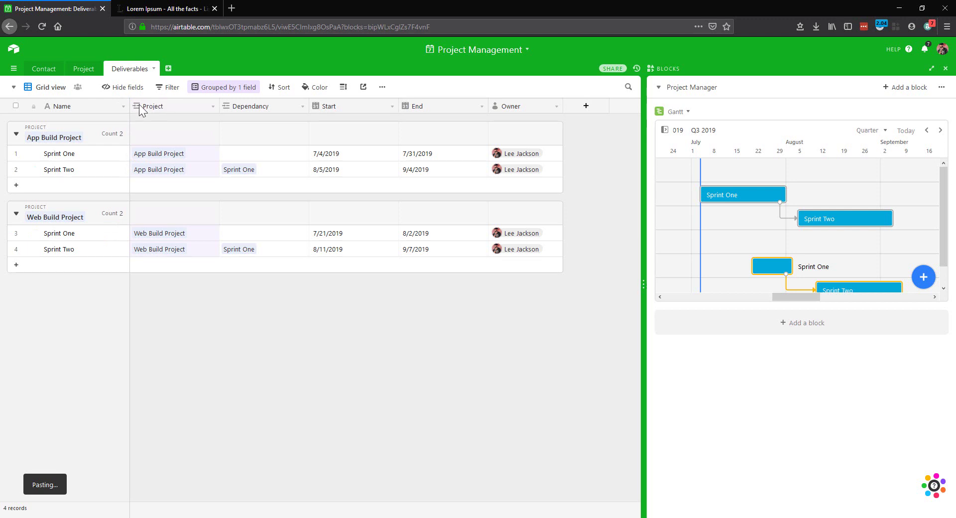
Step: Create a new empty table named Tasks
left_click(168, 69)
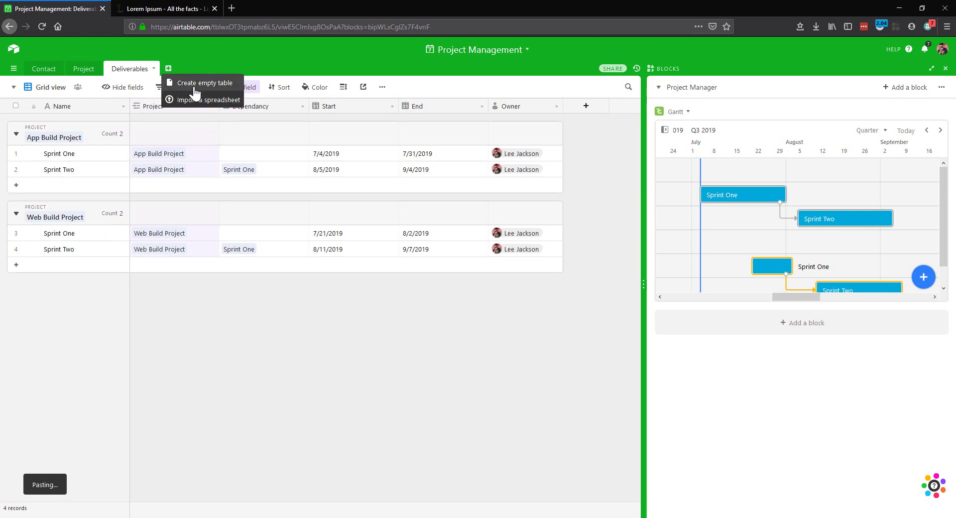
left_click(183, 84)
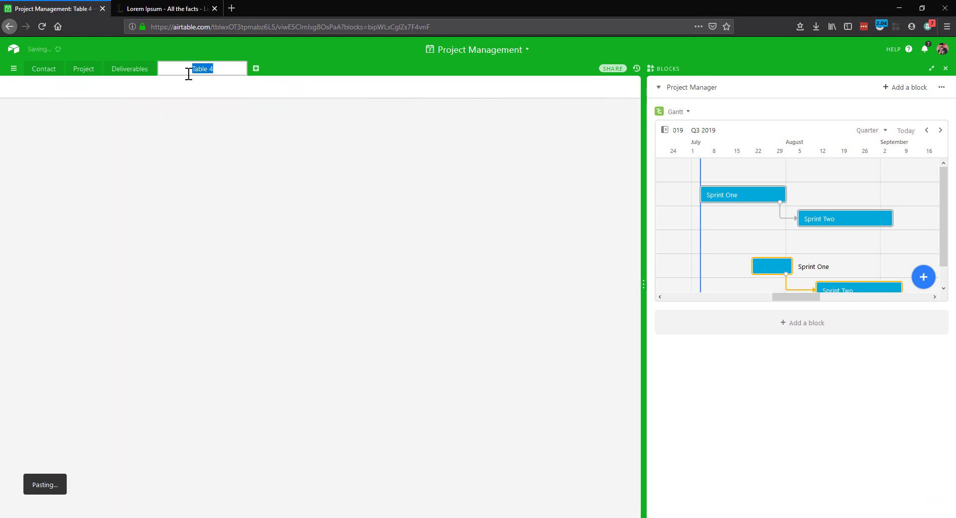
type("s")
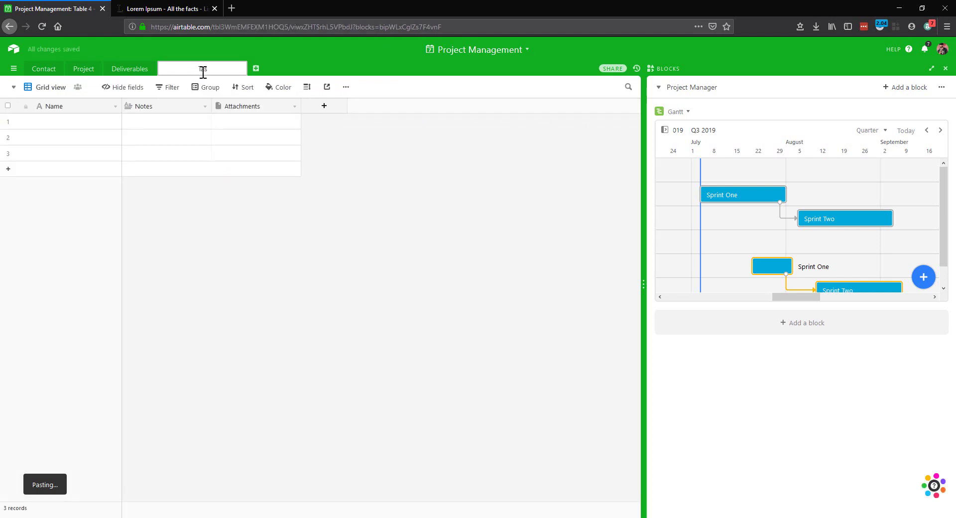
type("ks")
key("Return")
Step: Add a Deliverable field linking to the Deliverables table
left_click(324, 105)
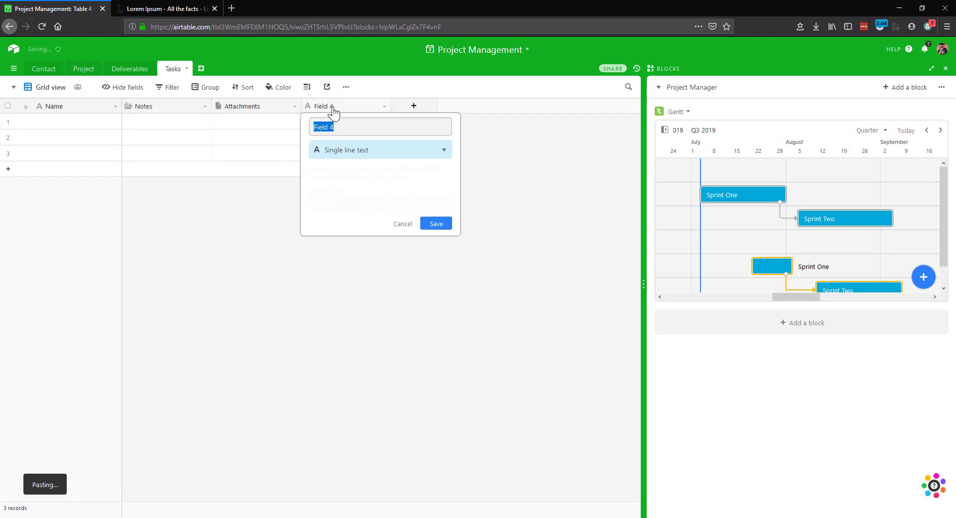
type("Deliverable")
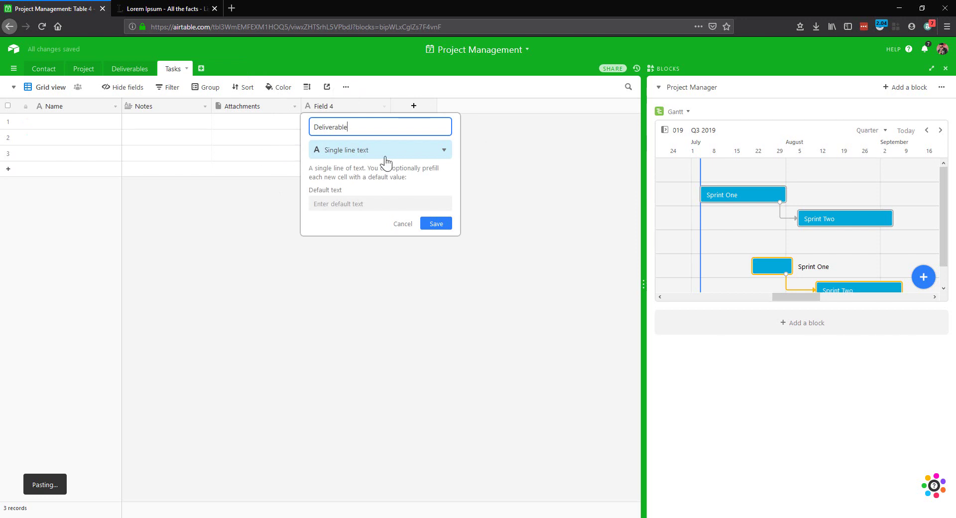
left_click(386, 157)
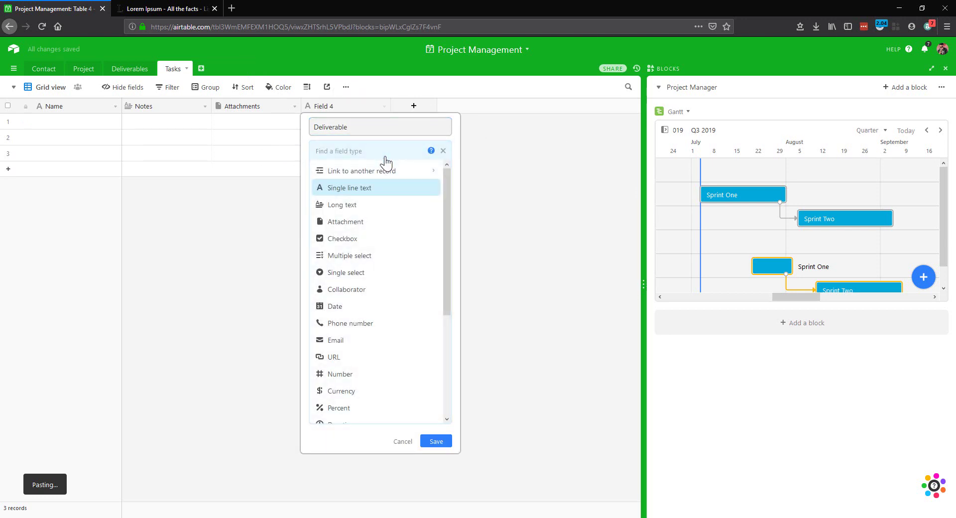
type("del")
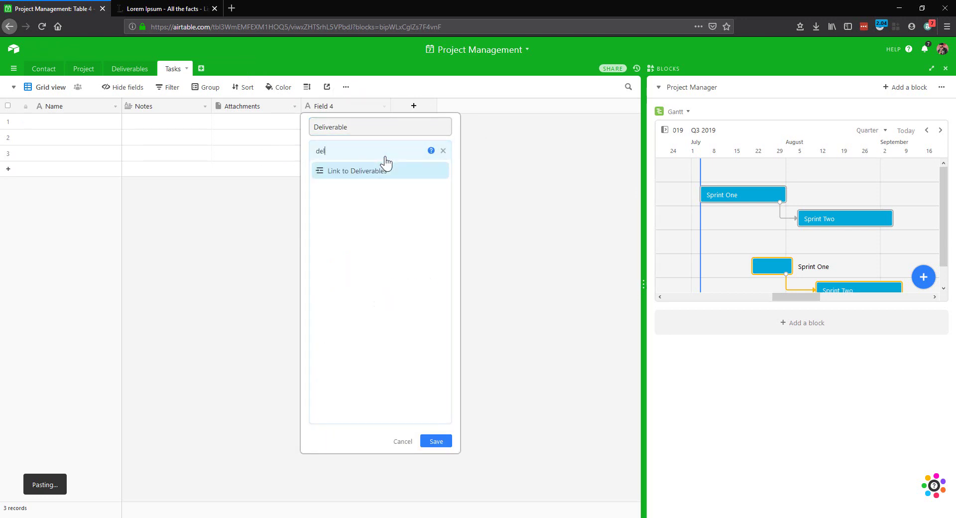
left_click(360, 174)
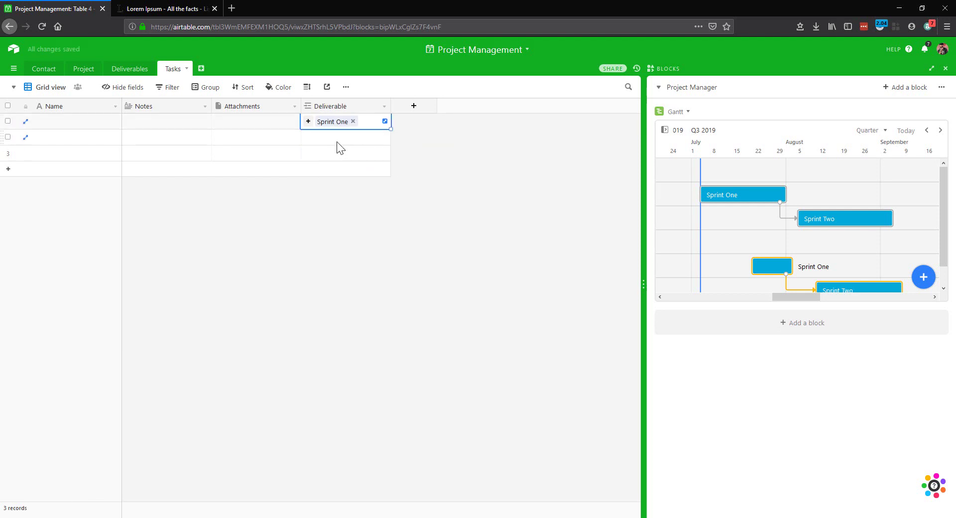
Step: Link tasks to Sprint One and a fourth to Sprint Two, and move Attachments after Deliverable
type("Sprint One")
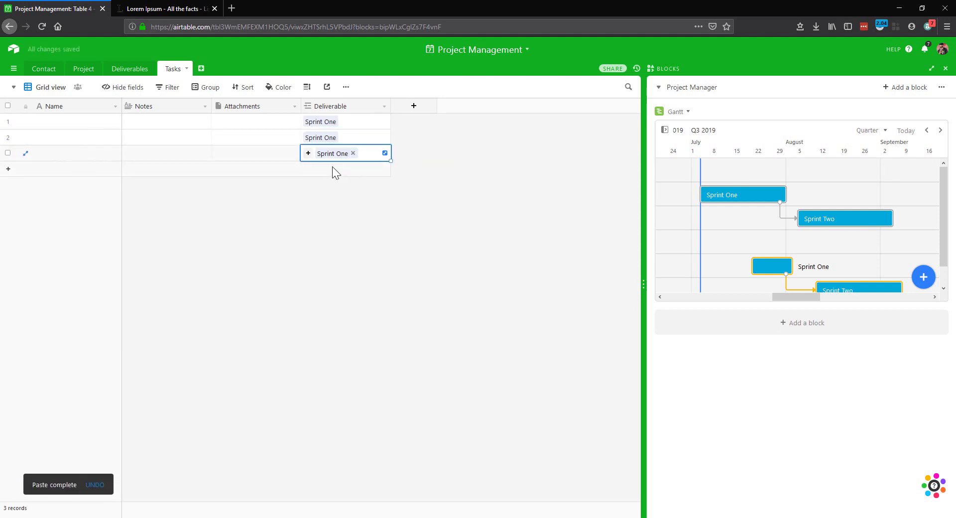
left_click(332, 170)
left_click(314, 169)
left_click(309, 169)
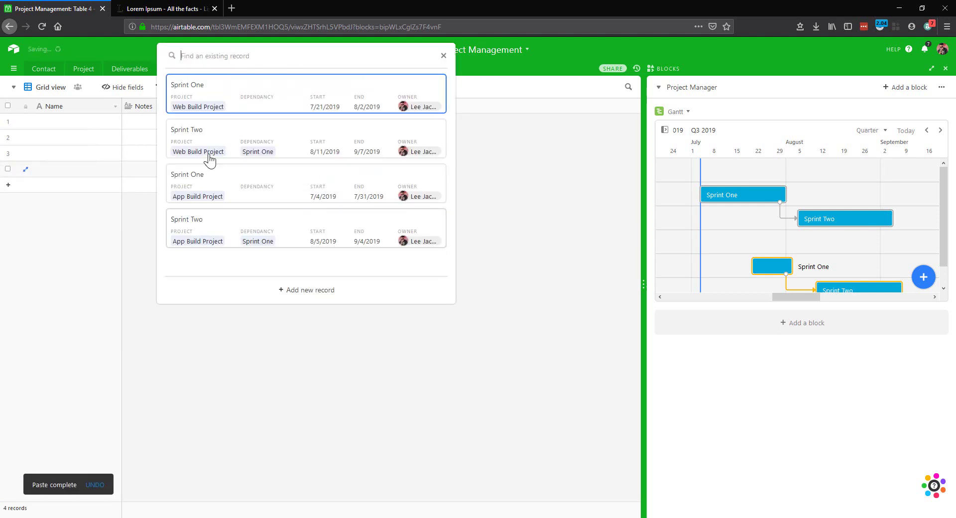
left_click(208, 139)
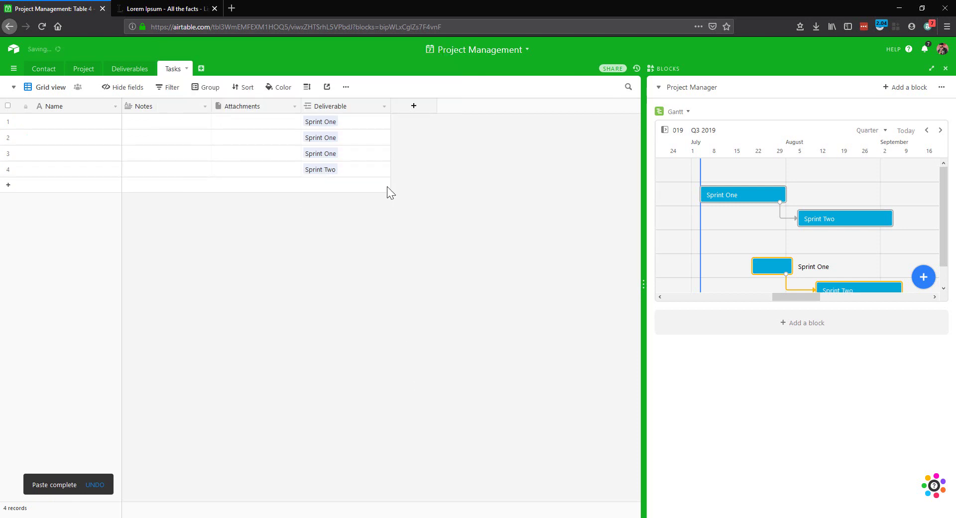
left_click_drag(246, 109, 383, 110)
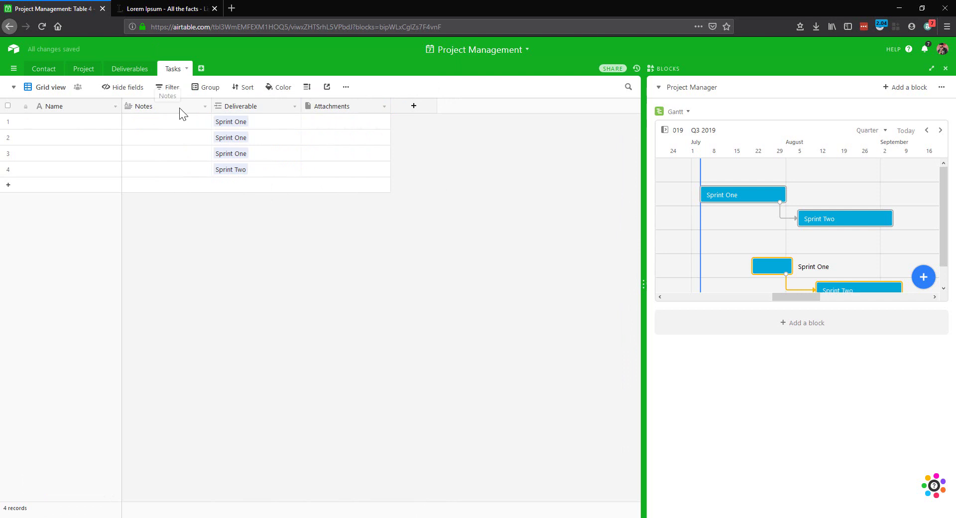
Step: Group the Tasks grid view by Deliverable
left_click(205, 87)
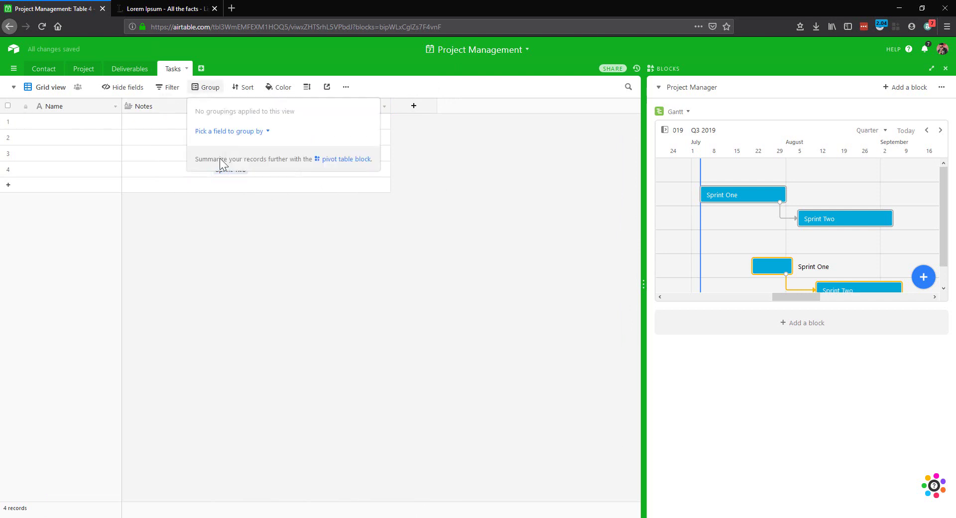
left_click(228, 131)
left_click(225, 198)
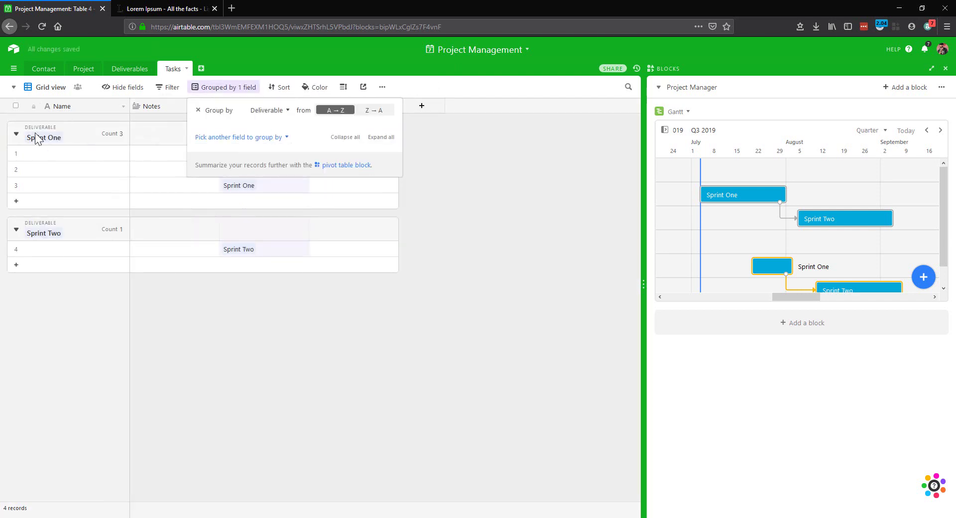
left_click(208, 383)
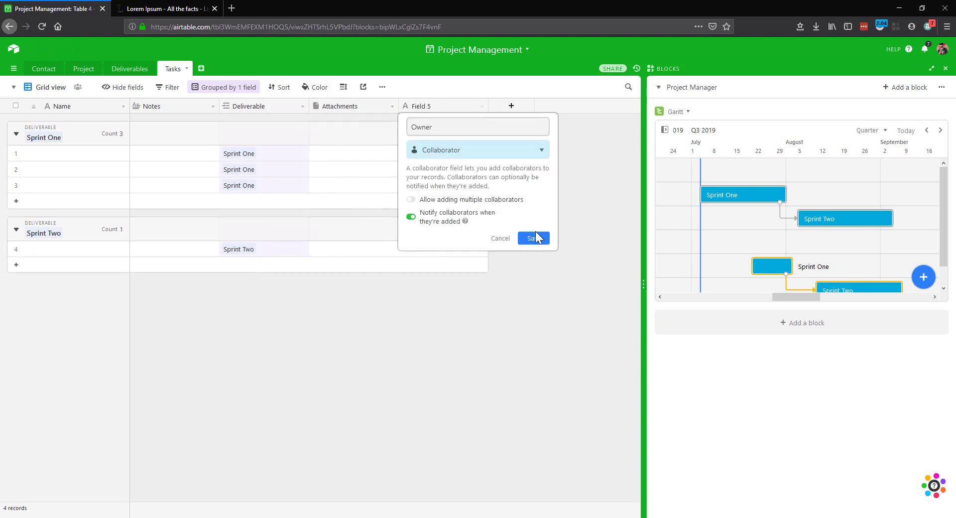
Step: Add an Owner collaborator field and a Due date field that includes time
left_click(533, 239)
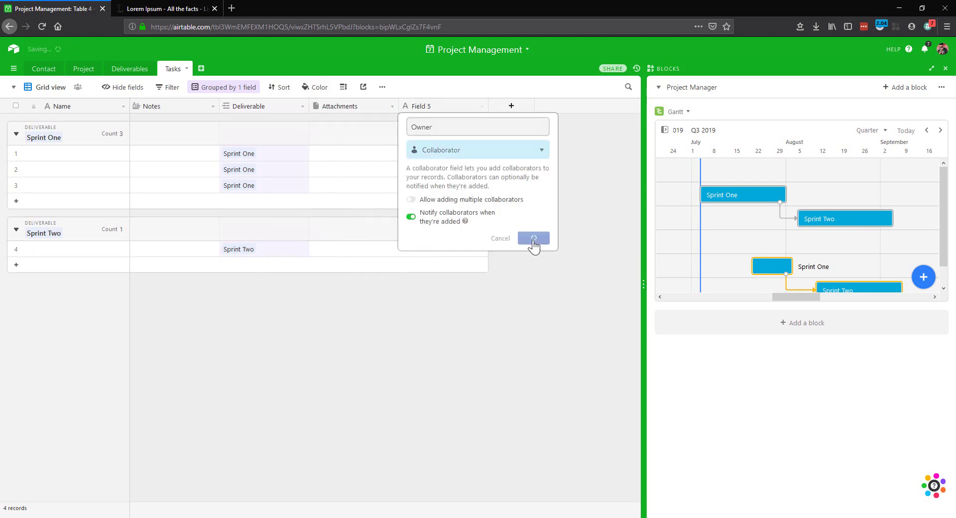
left_click(510, 106)
type("Du")
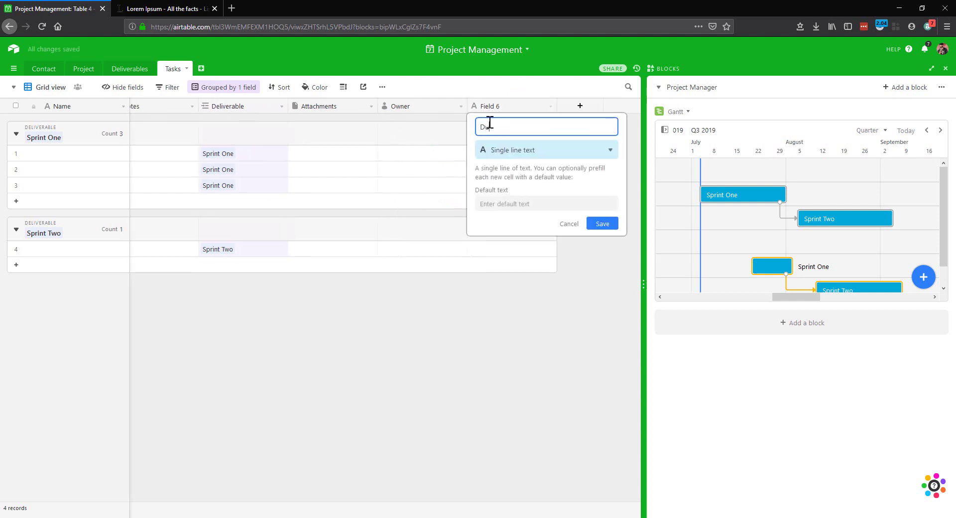
type("e")
left_click(530, 155)
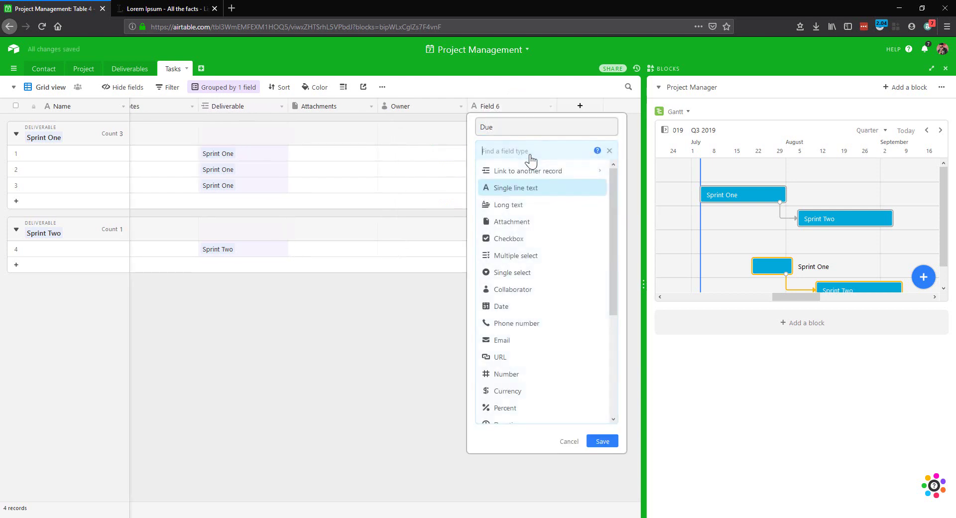
type("date")
key("Return")
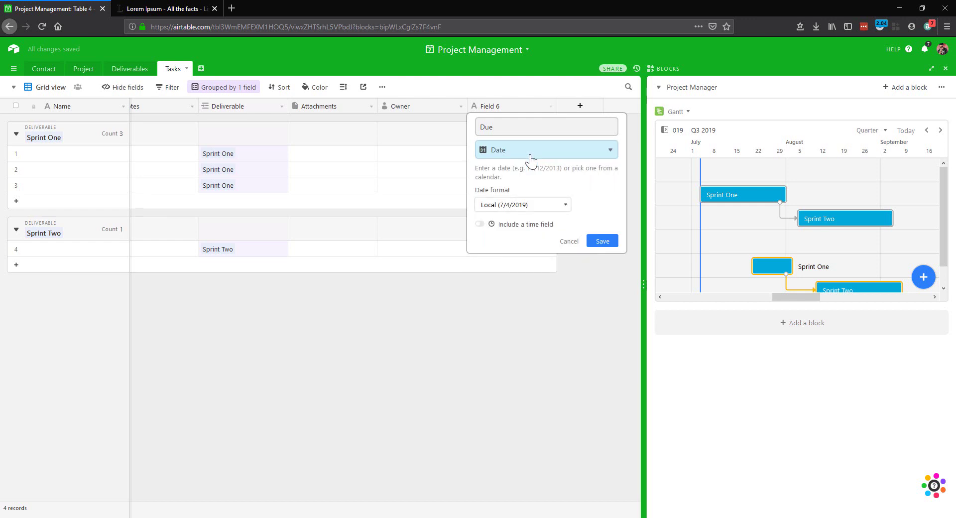
left_click(504, 225)
left_click(602, 300)
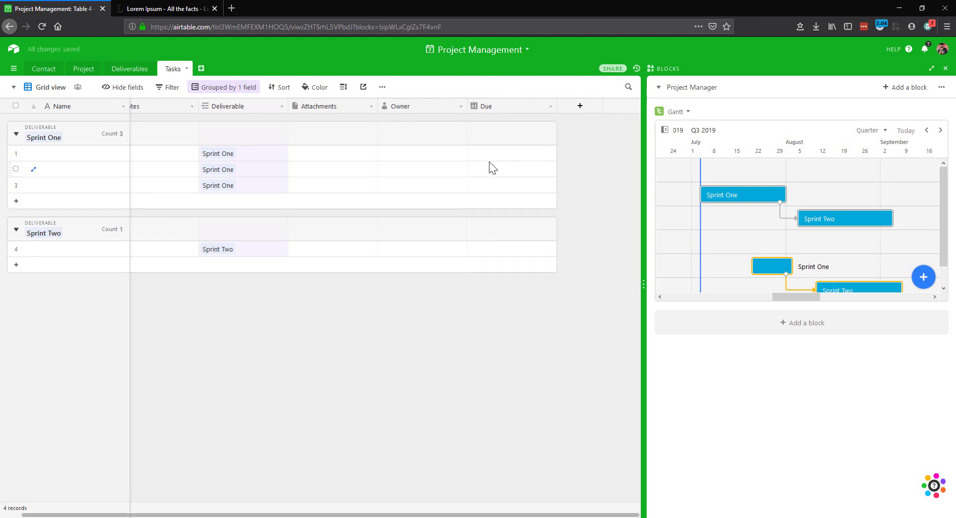
Step: Assign the same collaborator as Owner of all four tasks
double_click(403, 156)
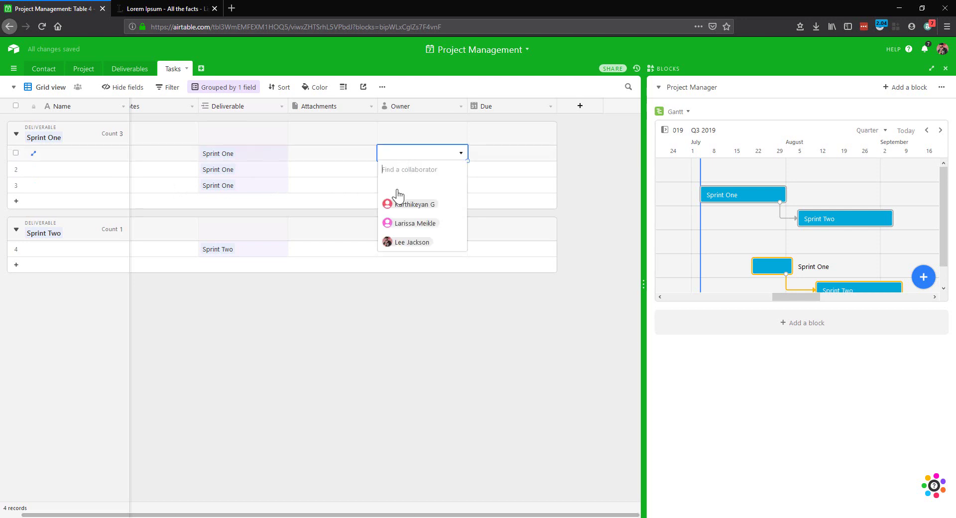
left_click(397, 241)
left_click(431, 154)
key("ctrl+c")
left_click_drag(423, 169, 396, 246)
key("ctrl+v")
left_click(399, 249)
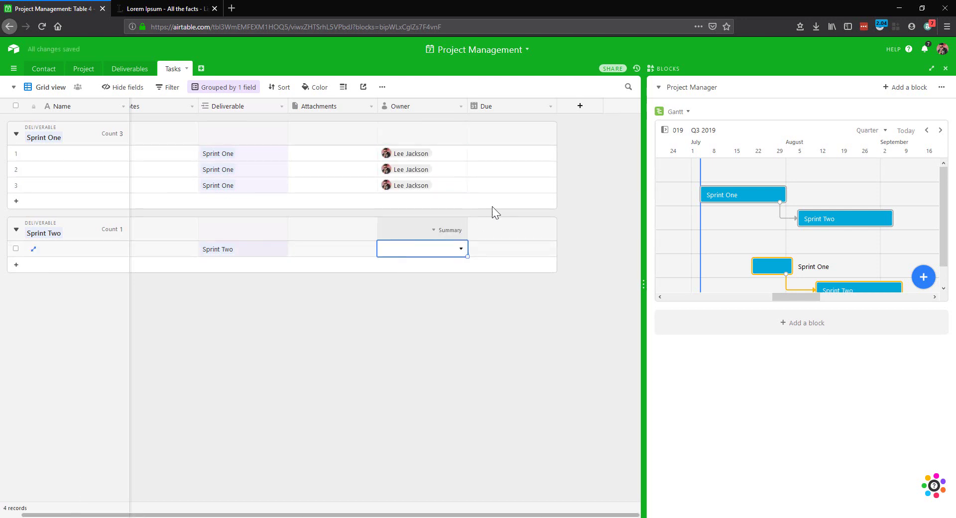
key("ctrl+v")
Step: Set the first task's due date to 7/5/2019
left_click_drag(488, 150, 485, 179)
left_click(487, 151)
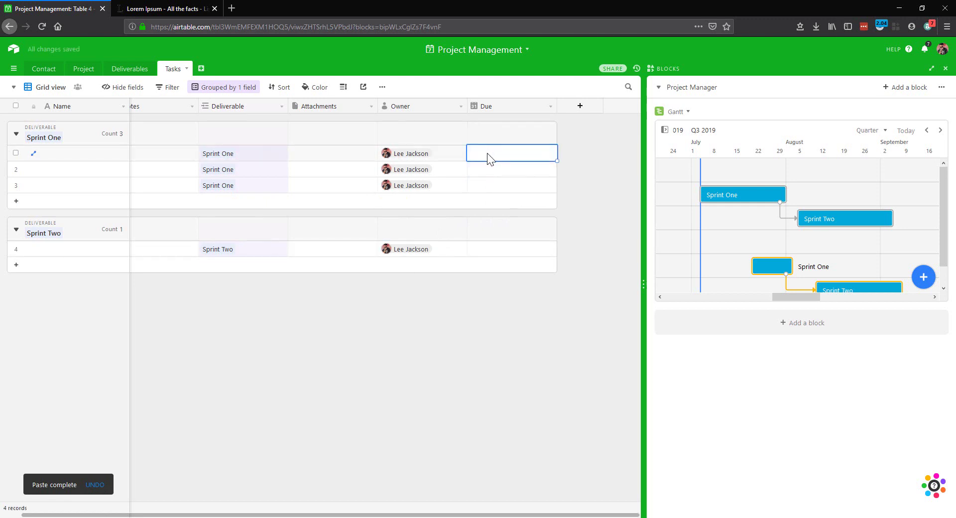
left_click(488, 153)
left_click(560, 201)
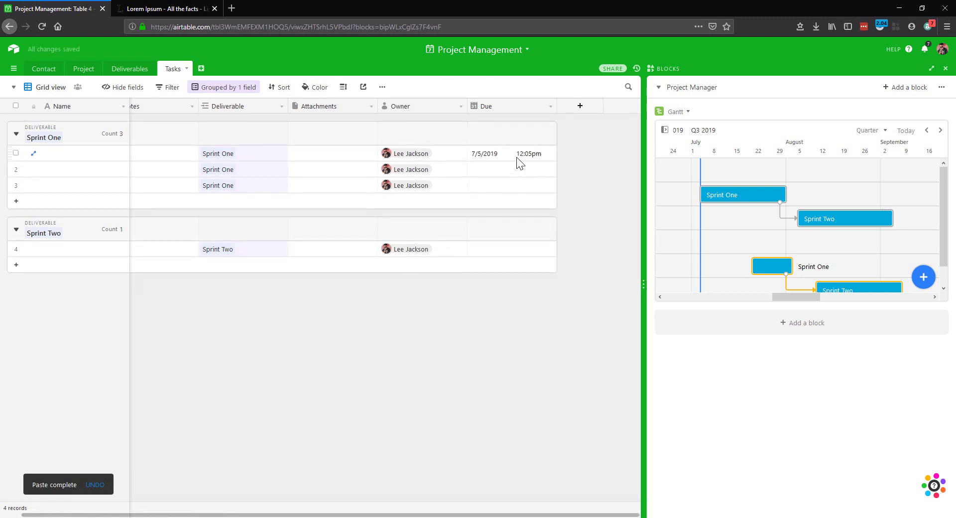
left_click(580, 106)
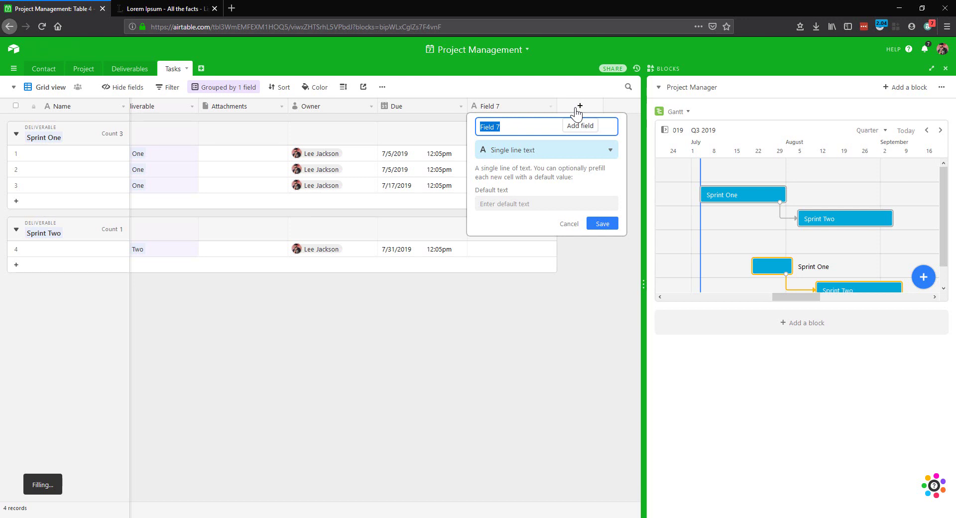
Step: Add a Complete checkbox field and place it right after the Name column
type("S")
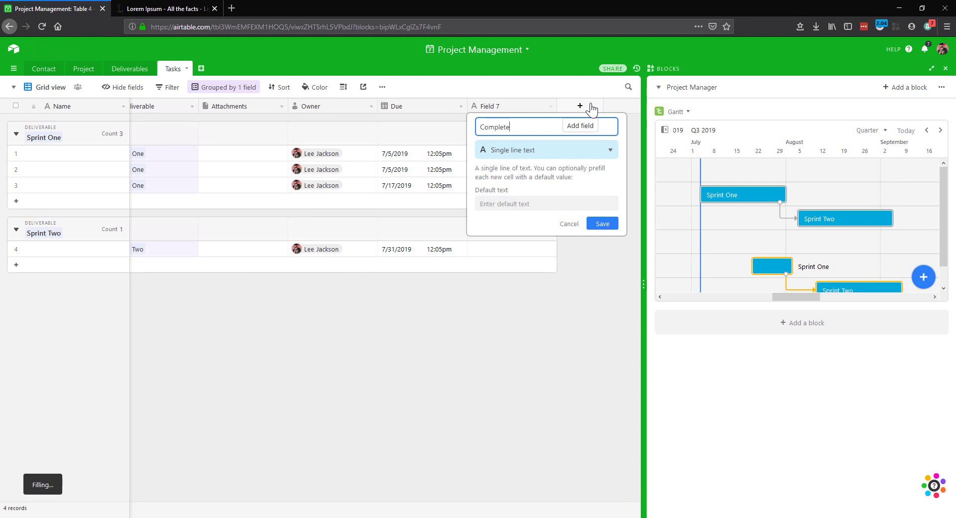
left_click(567, 151)
type("ch")
key("Return")
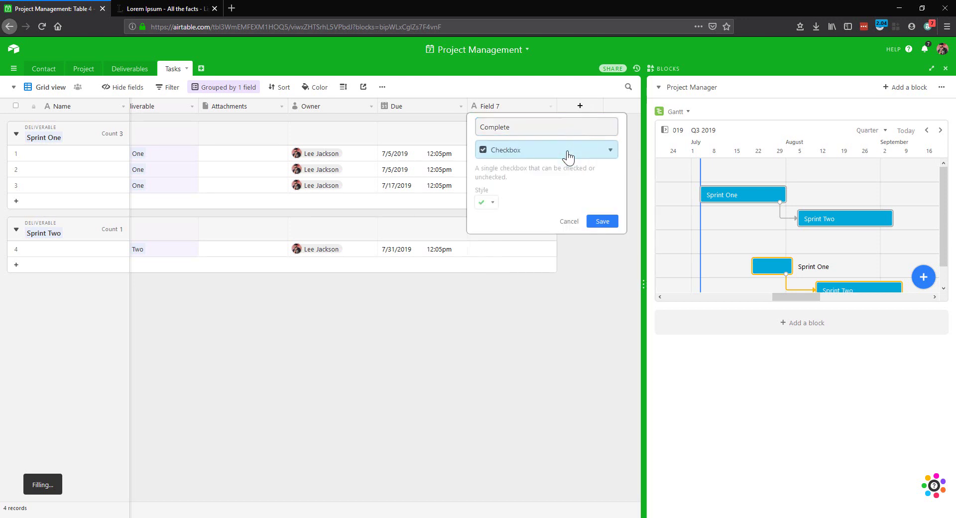
left_click(603, 221)
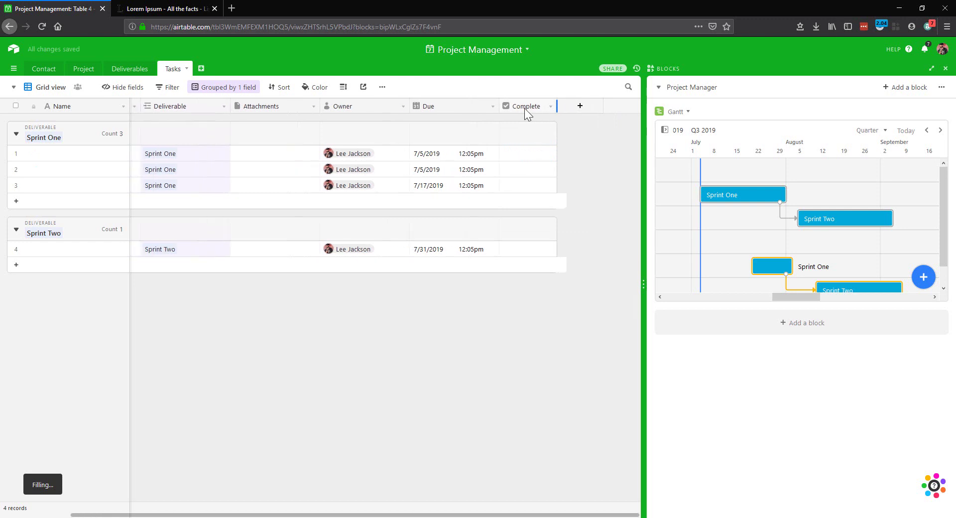
left_click_drag(509, 106, 133, 103)
left_click(90, 155)
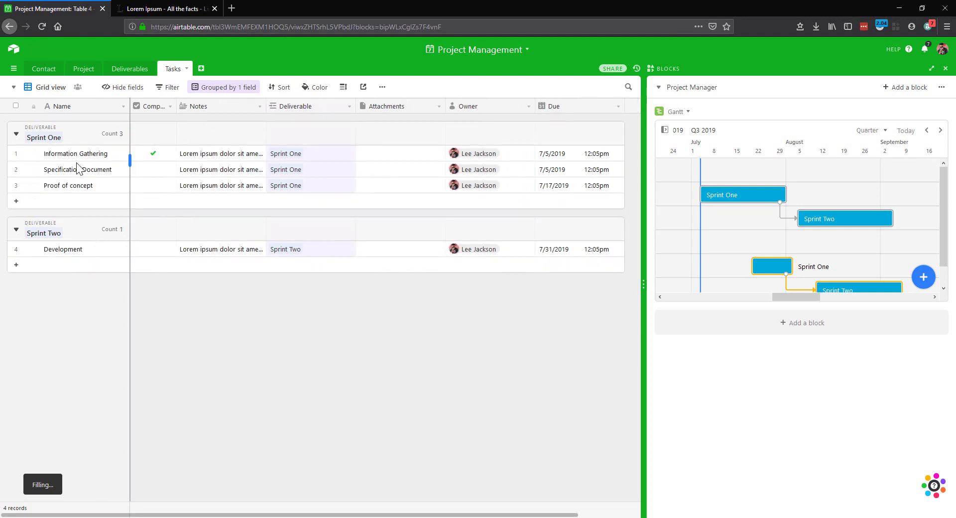
left_click(316, 87)
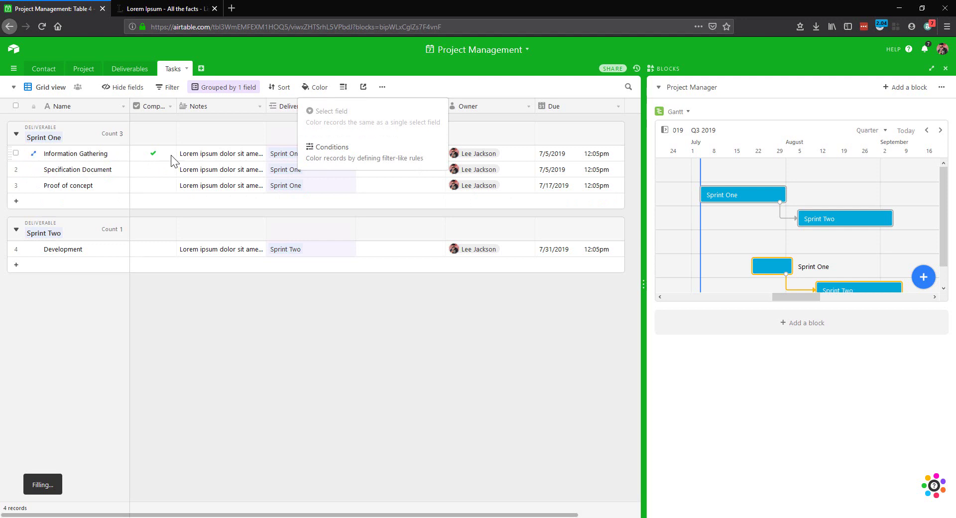
Step: Colour task records green where Complete is checked
left_click(353, 149)
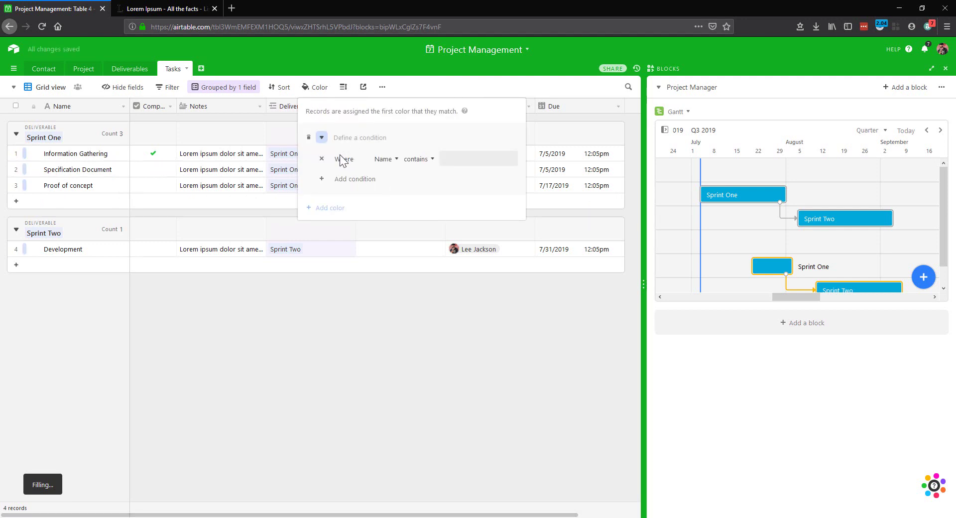
left_click(322, 137)
left_click(376, 182)
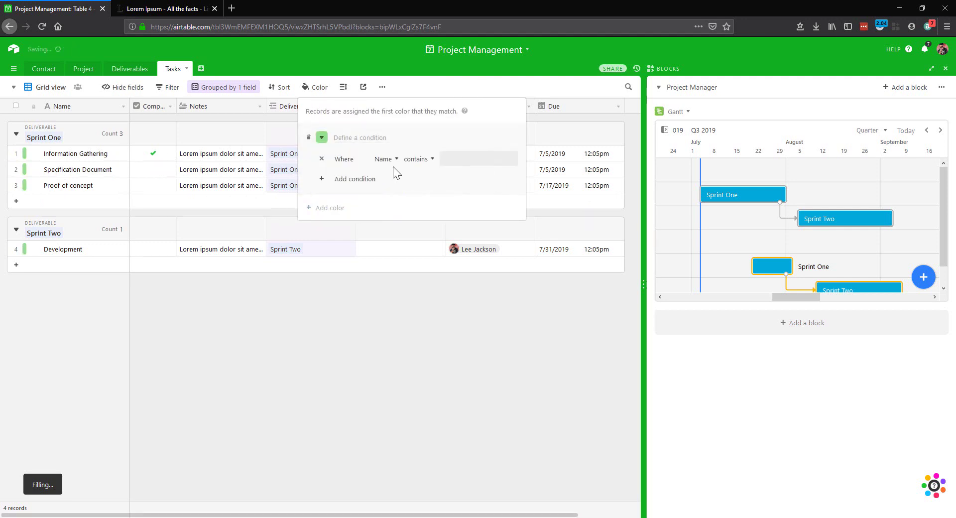
left_click(396, 160)
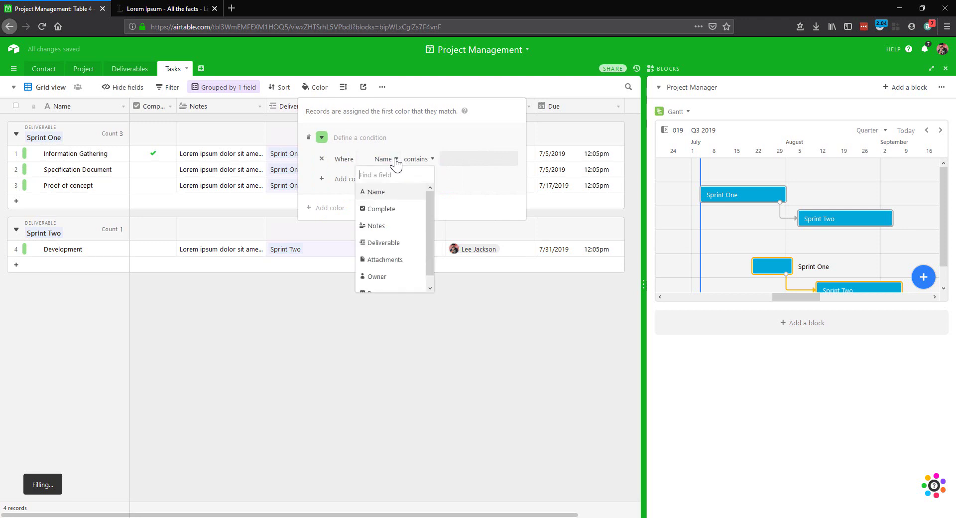
left_click(382, 209)
left_click(423, 159)
left_click(328, 361)
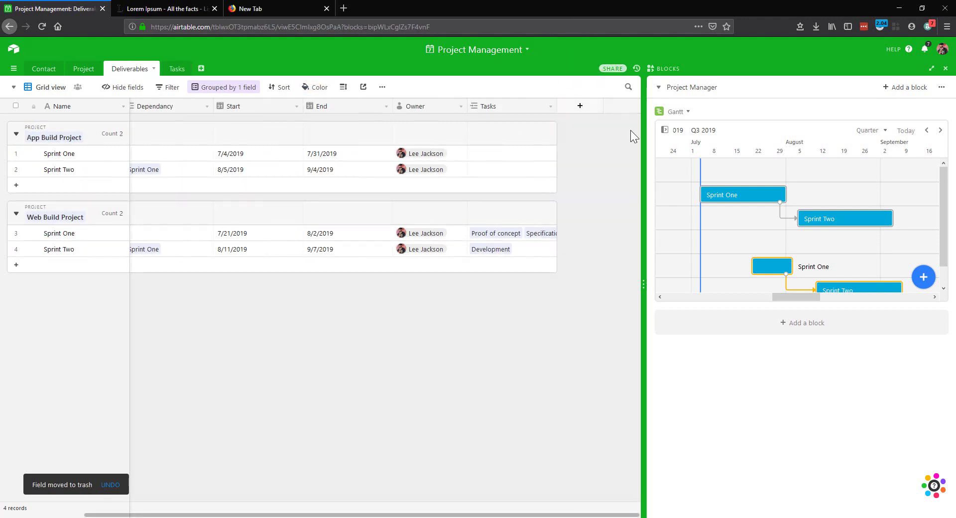
Step: Add a Rollup field named Completion to the Deliverables table
left_click(580, 105)
left_click(529, 152)
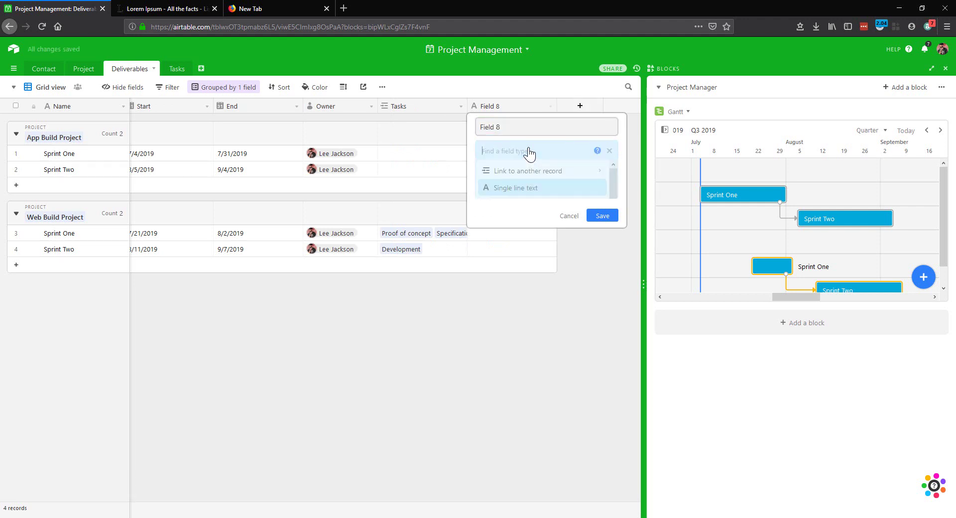
type("roll")
left_click(514, 172)
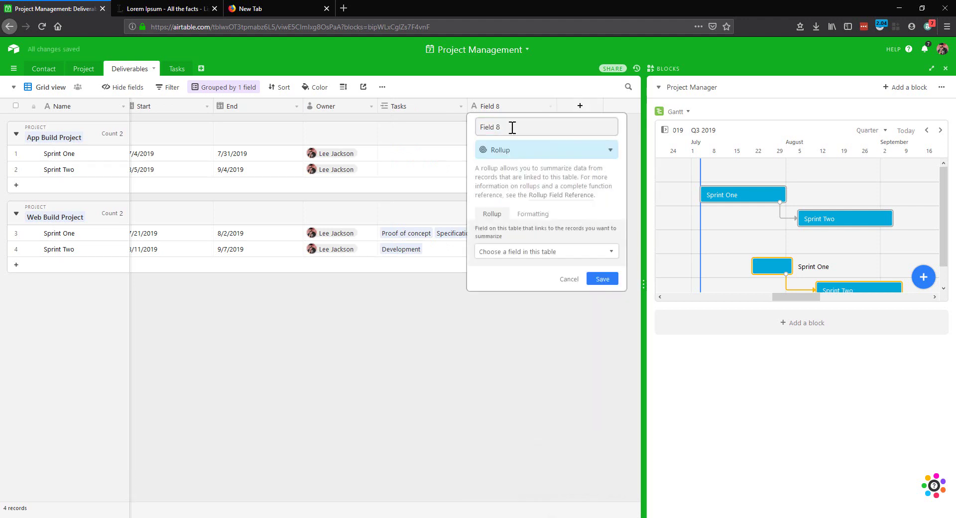
left_click(512, 128)
type("Completion")
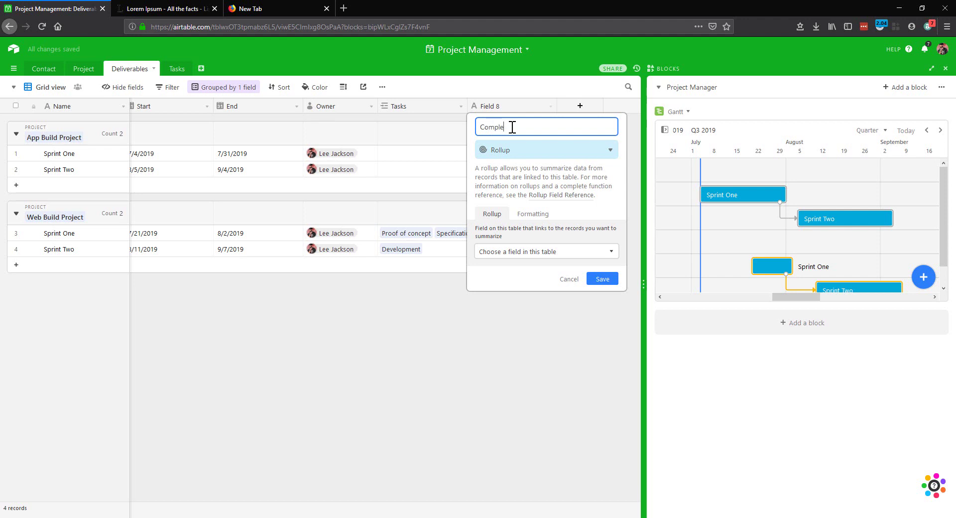
Step: Roll up linked Tasks' Complete values with SUM(values) / COUNTALL(values) and save
left_click(518, 253)
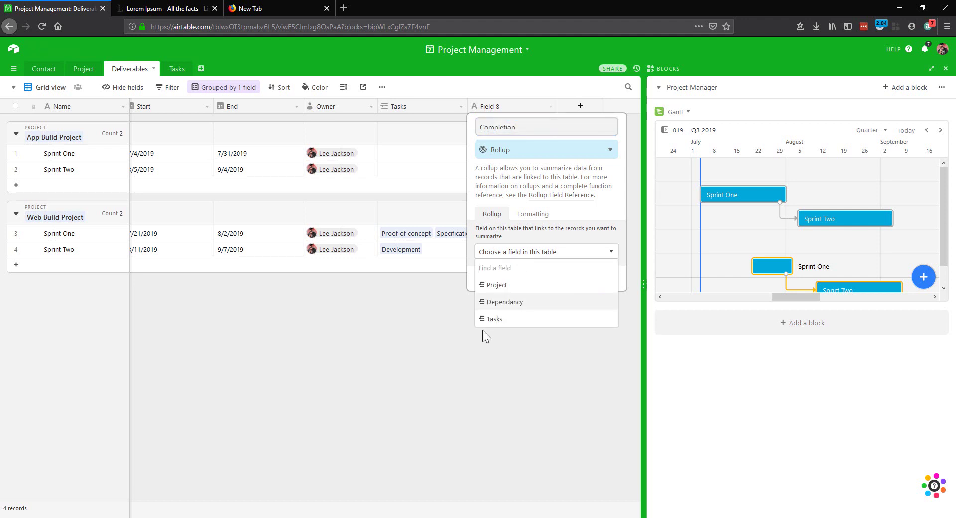
left_click(495, 323)
left_click(524, 282)
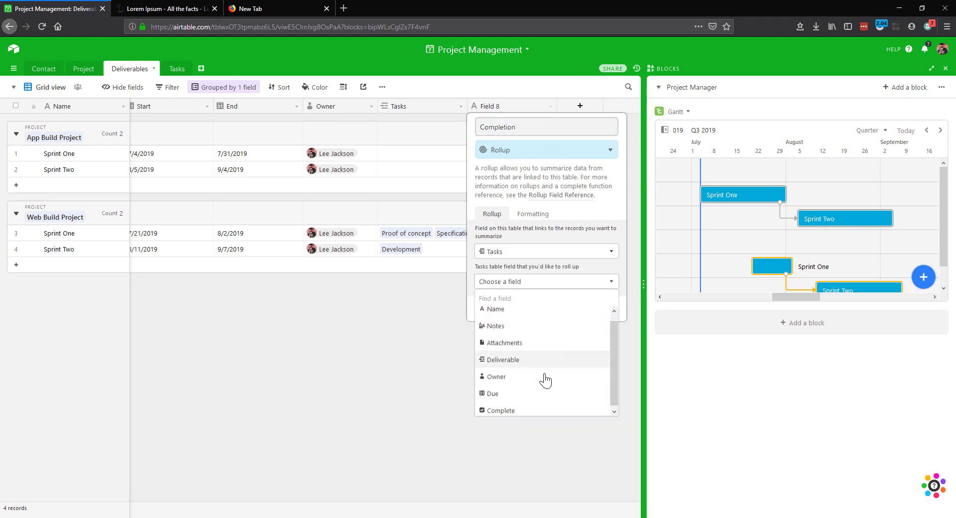
left_click(504, 408)
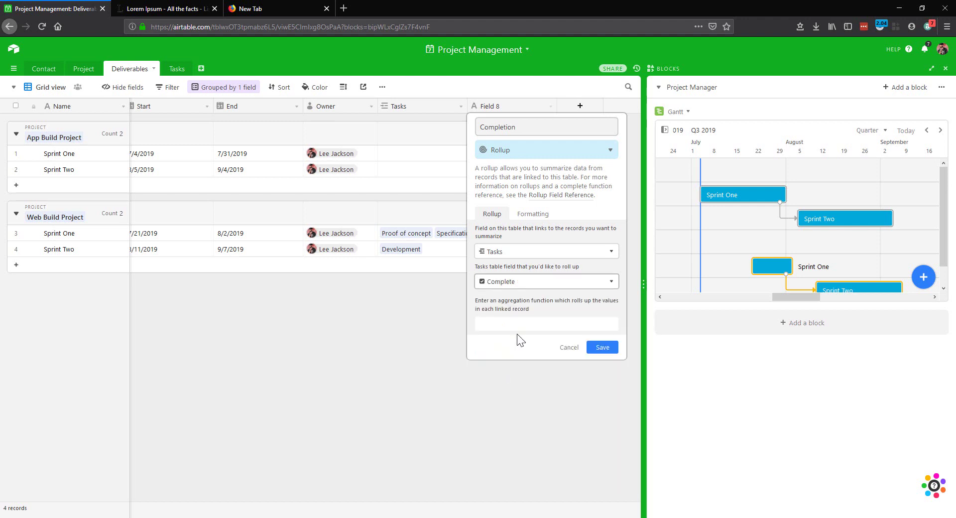
left_click(514, 325)
key("ctrl+v")
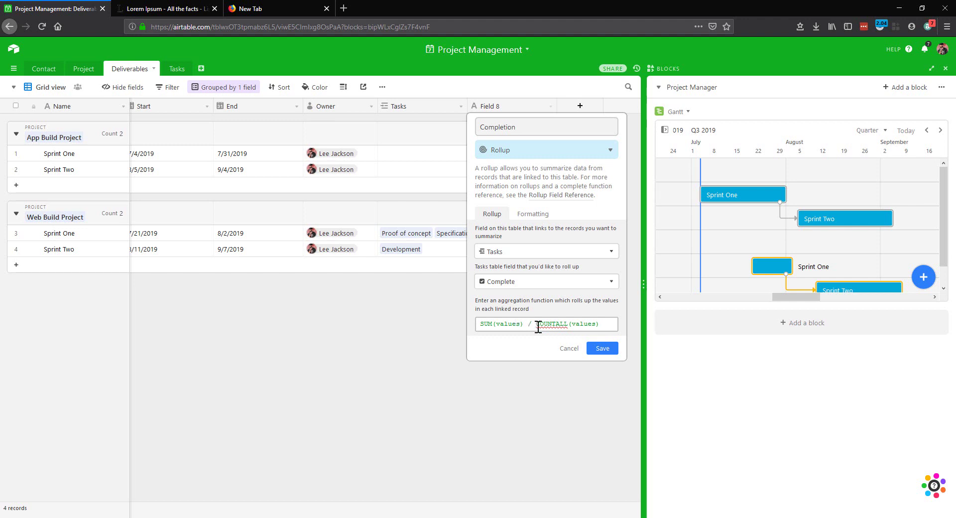
left_click_drag(536, 327, 600, 325)
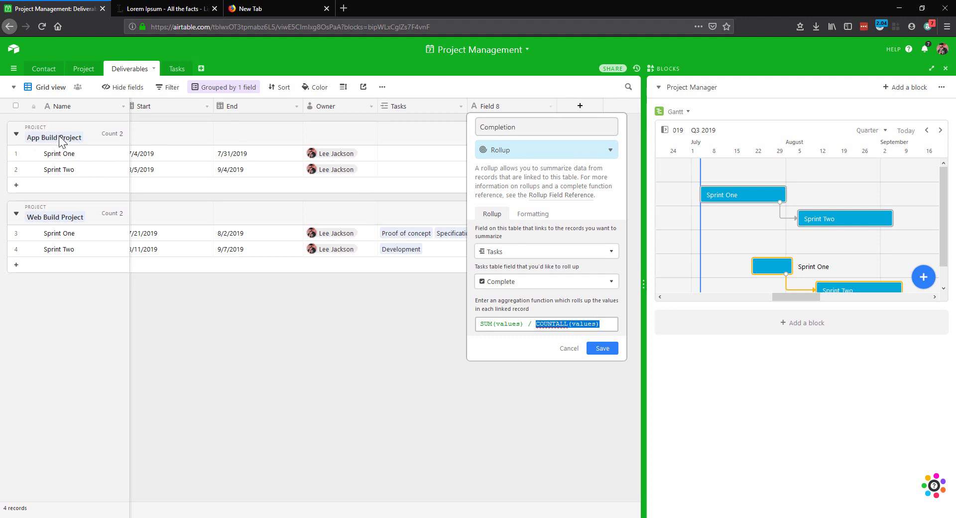
left_click(601, 349)
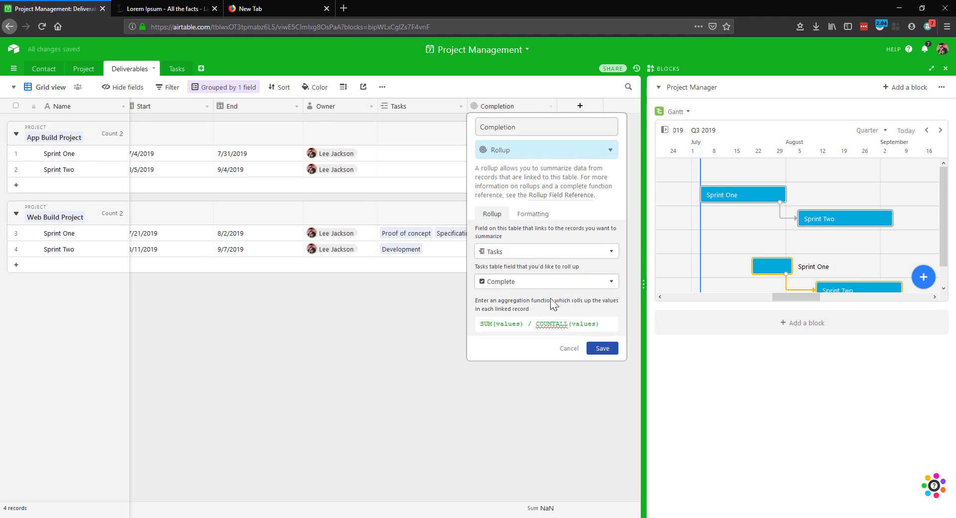
Step: Format the Completion field as a percentage
right_click(503, 109)
left_click(553, 140)
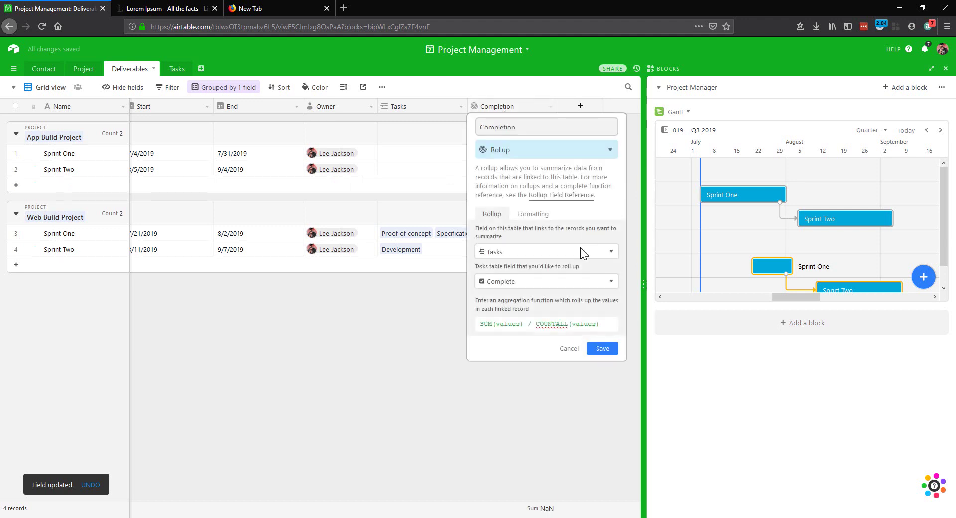
left_click(533, 214)
left_click(555, 243)
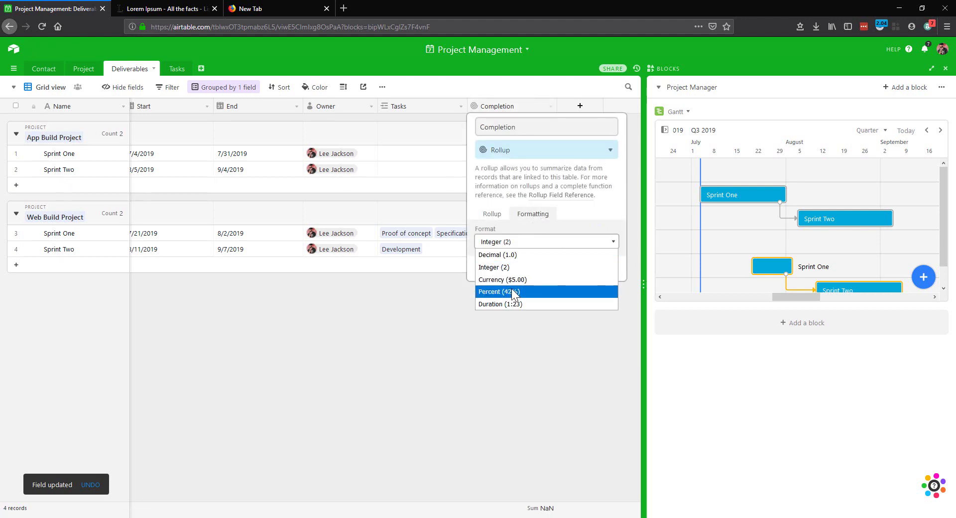
left_click(512, 288)
left_click(603, 297)
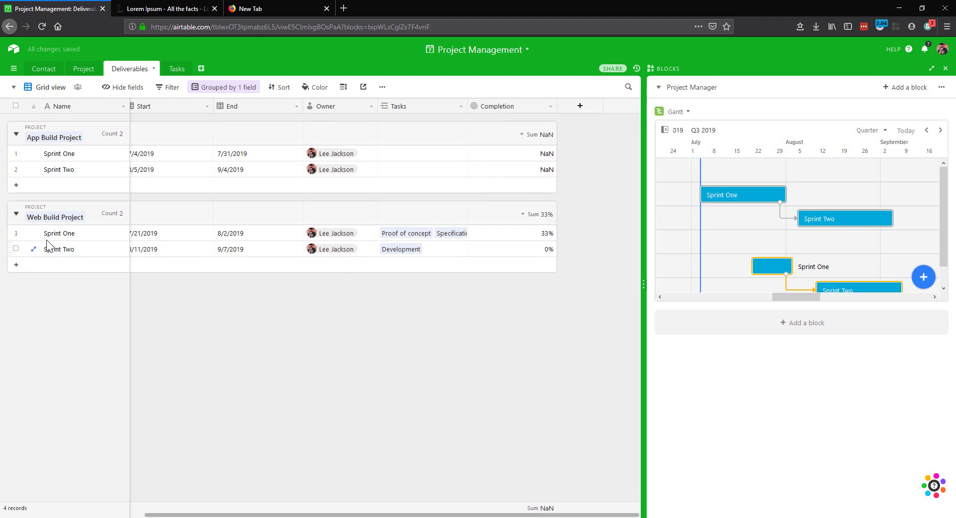
left_click(530, 236)
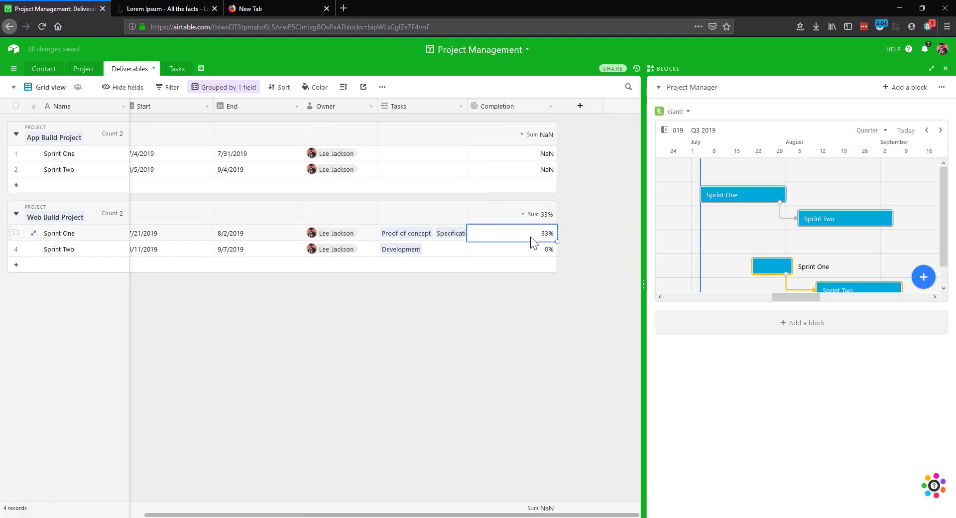
Step: Tick Specification Document's Completion box in Tasks, then narrow the Deliverables Completion column showing 67%
left_click(176, 70)
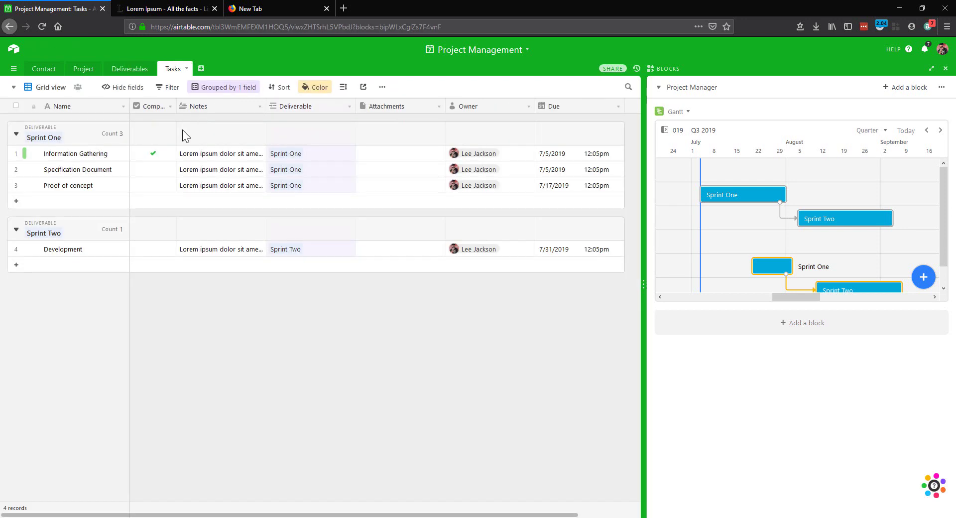
left_click(153, 169)
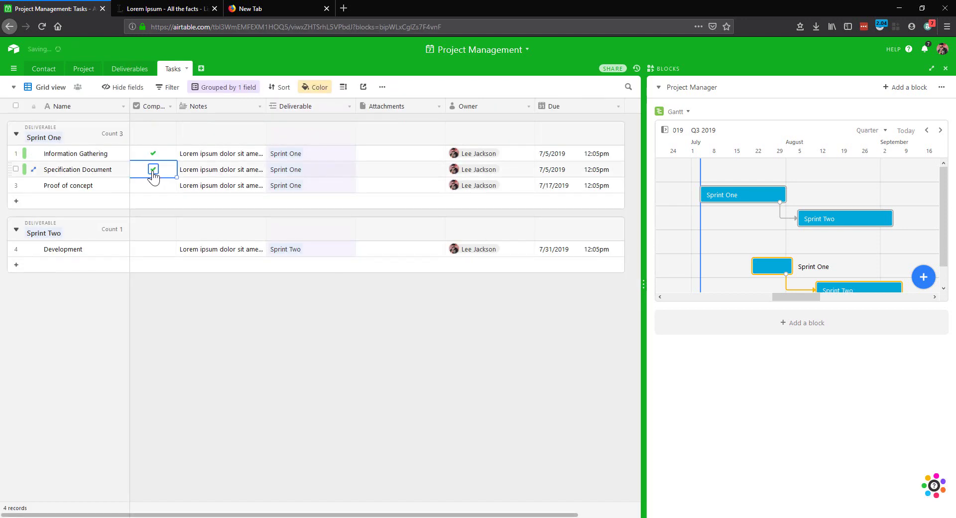
left_click(119, 71)
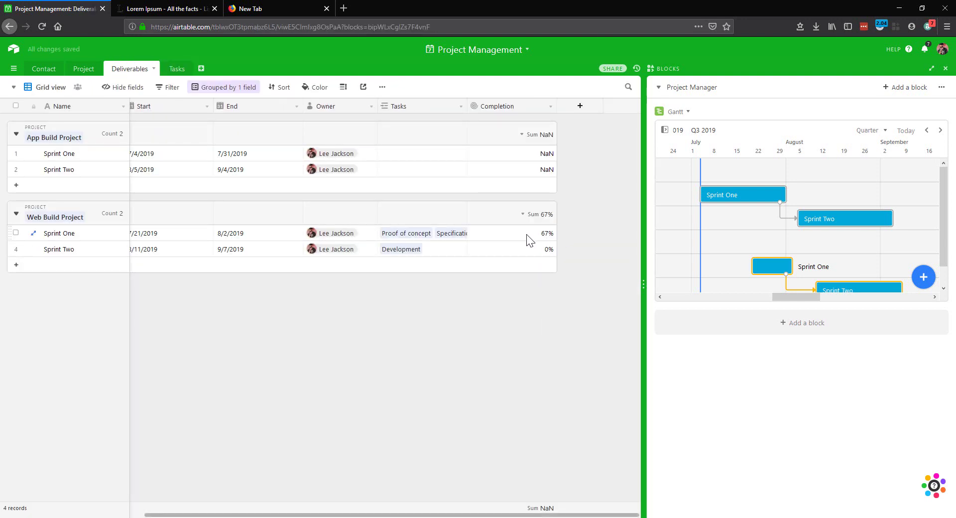
left_click_drag(537, 106, 528, 108)
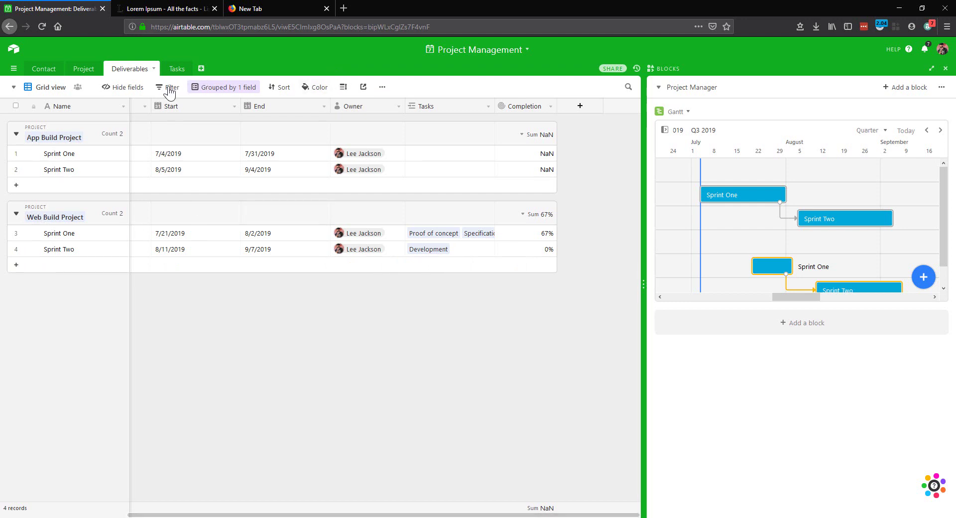
Step: Duplicate the current grid view and name the copy 'Web Build Project'
left_click(382, 87)
left_click(397, 124)
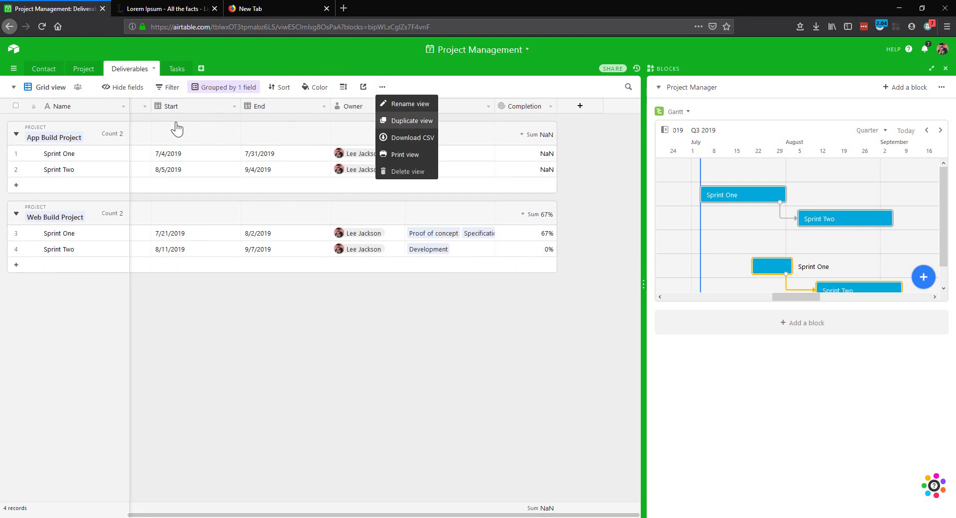
type("We")
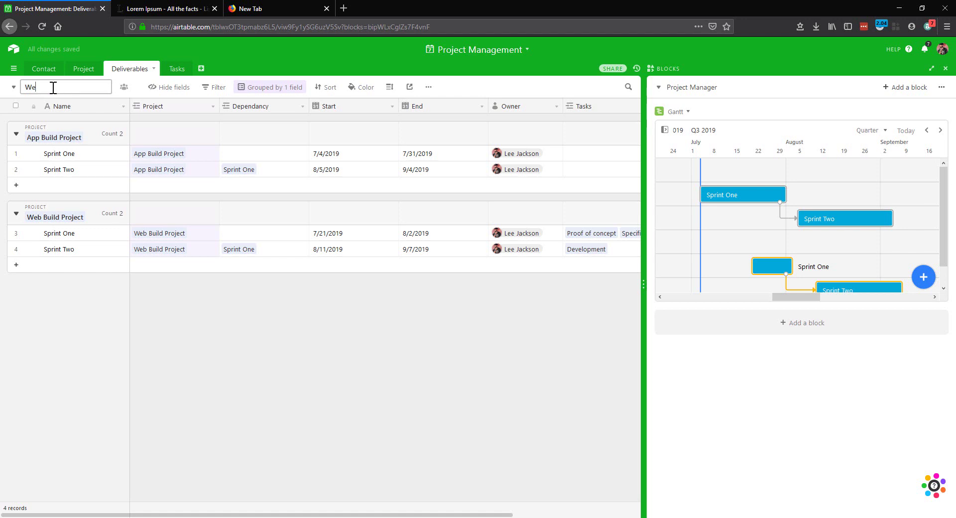
type("b Build Project")
key("Return")
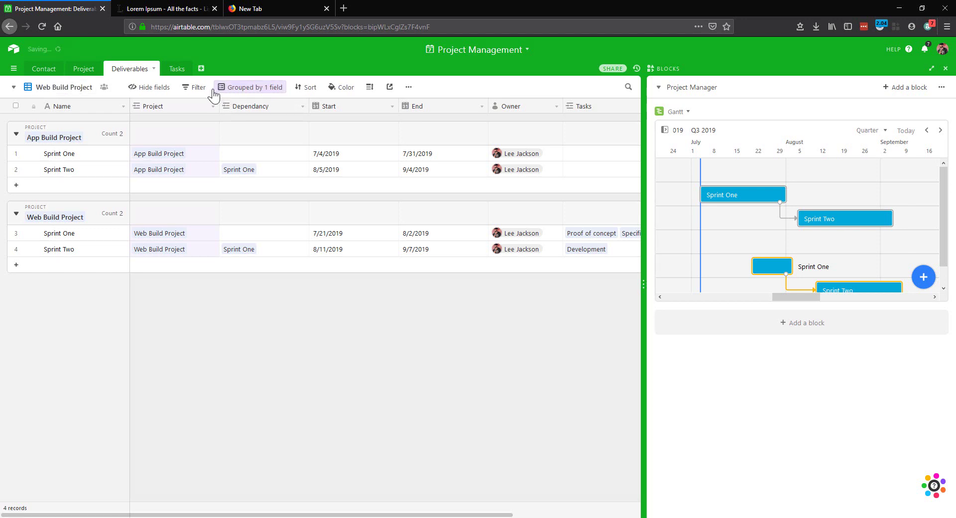
Step: Filter the view to records where Project contains 'Web Build'
left_click(195, 88)
left_click(209, 125)
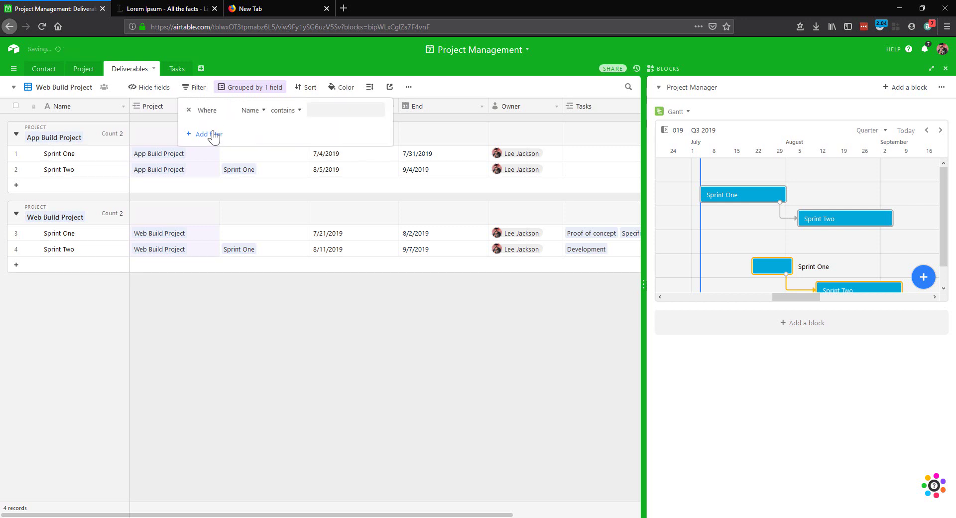
left_click(255, 111)
key("Return")
type("Web Build")
left_click(306, 281)
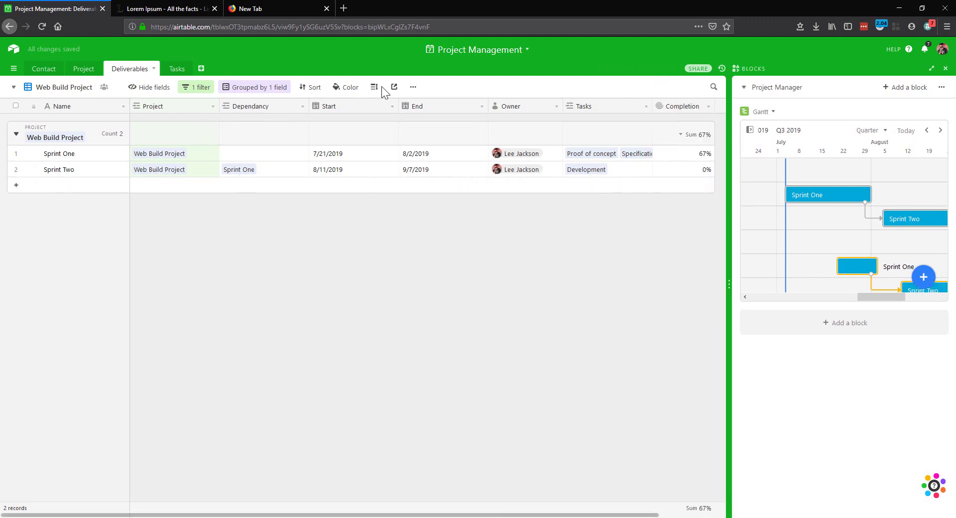
Step: Create a shareable grid link for Web Build Project and check Sprint One's linked tasks there
left_click(394, 87)
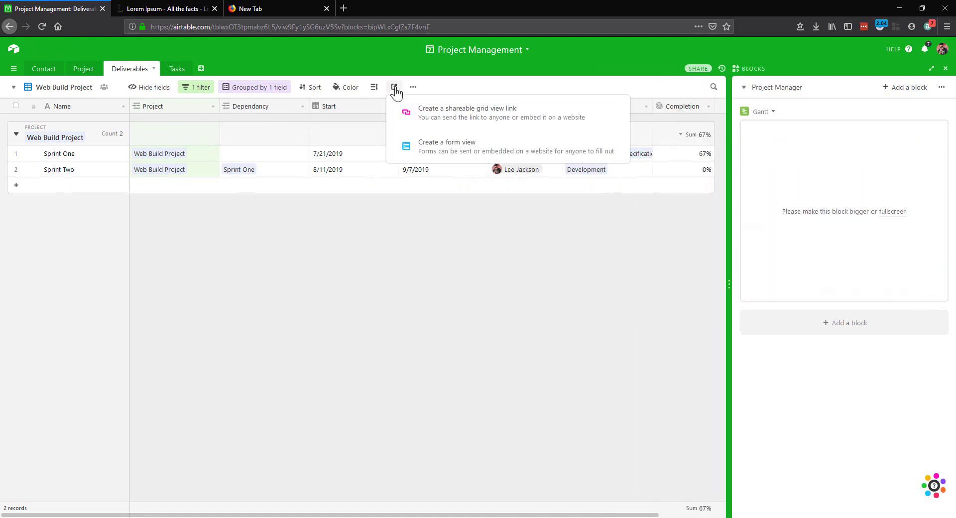
left_click(459, 111)
left_click(479, 157)
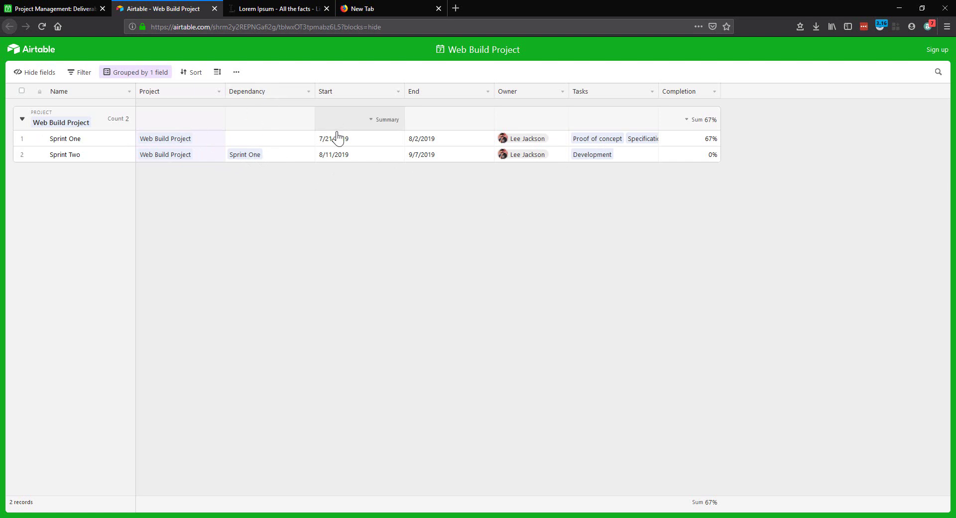
left_click(593, 139)
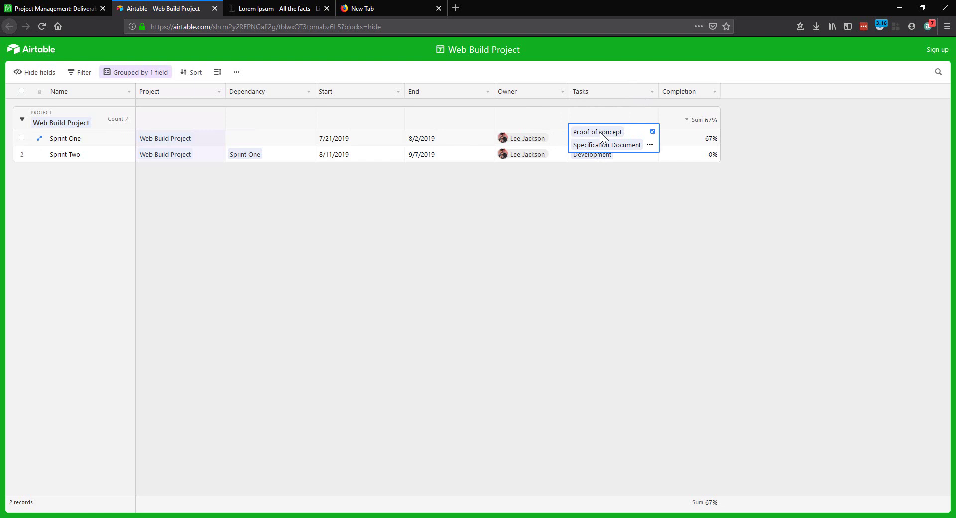
key("Escape")
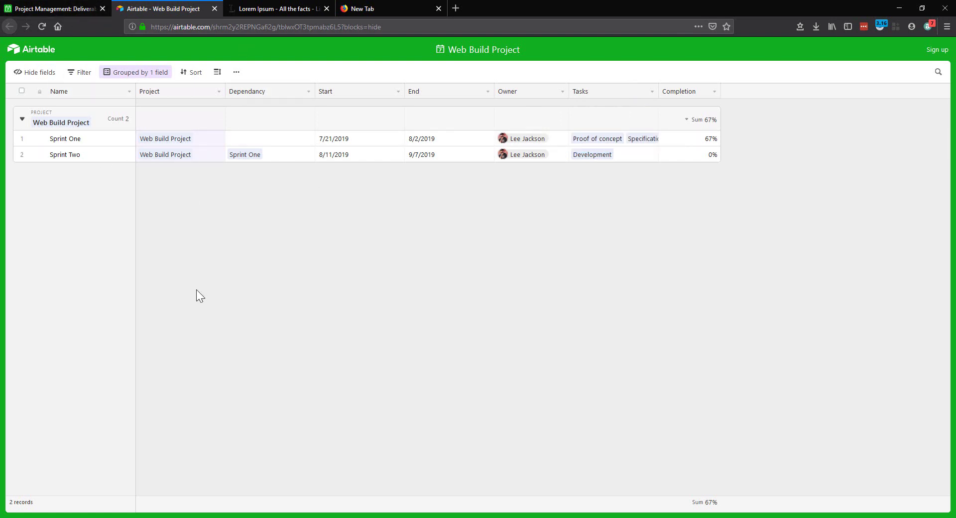
Step: Back in the base, add a Kanban view of Deliverables keeping its default name
left_click(82, 8)
left_click(155, 97)
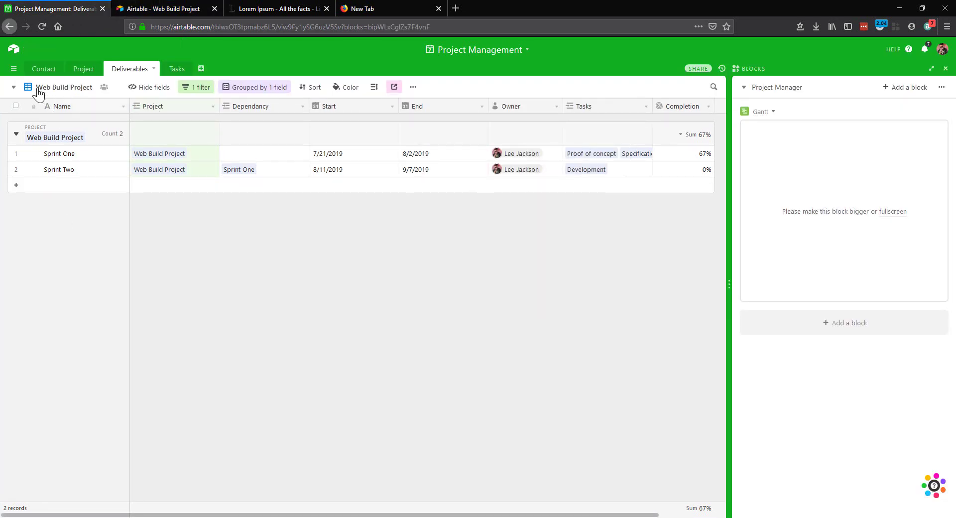
left_click(13, 88)
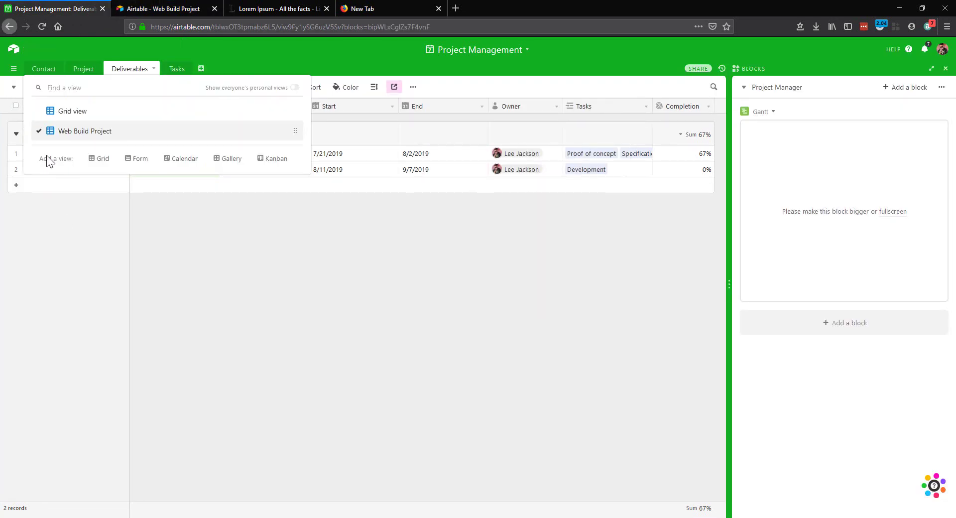
mouse_move(189, 163)
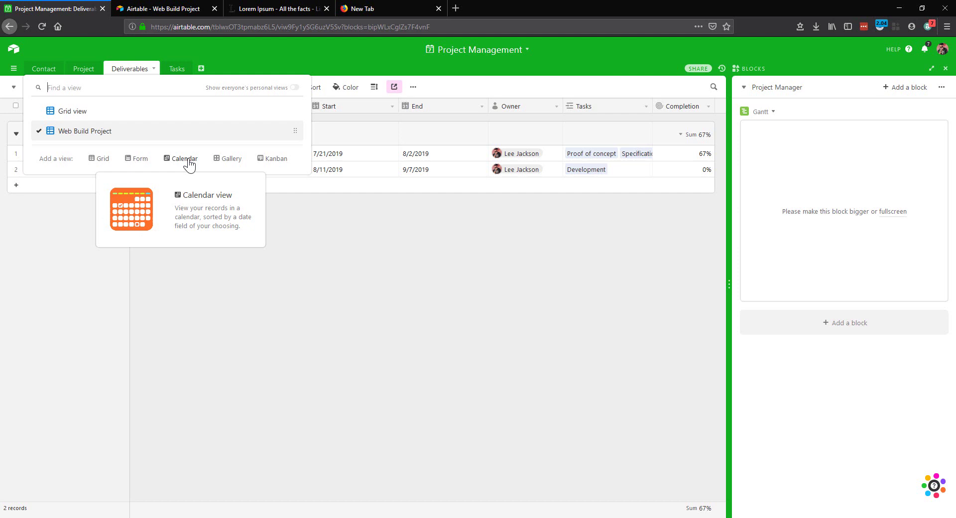
left_click(268, 166)
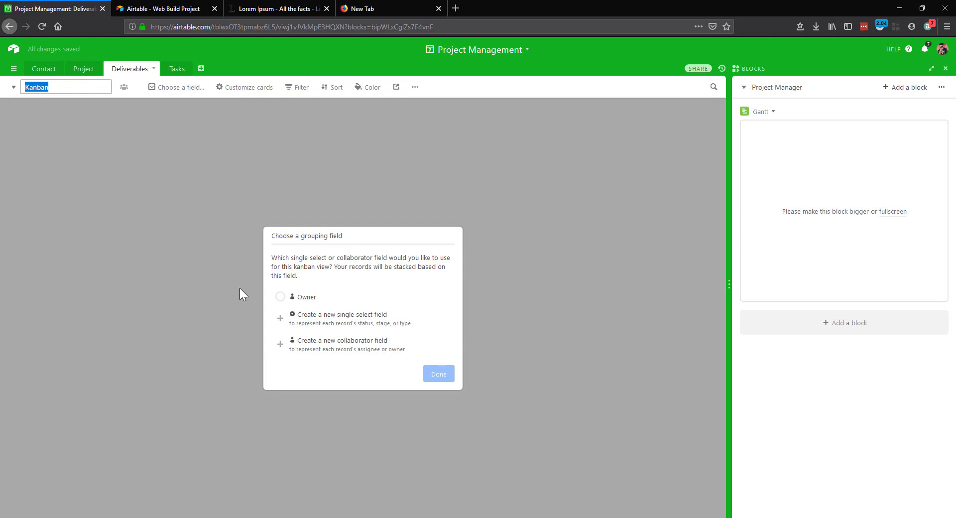
left_click(299, 300)
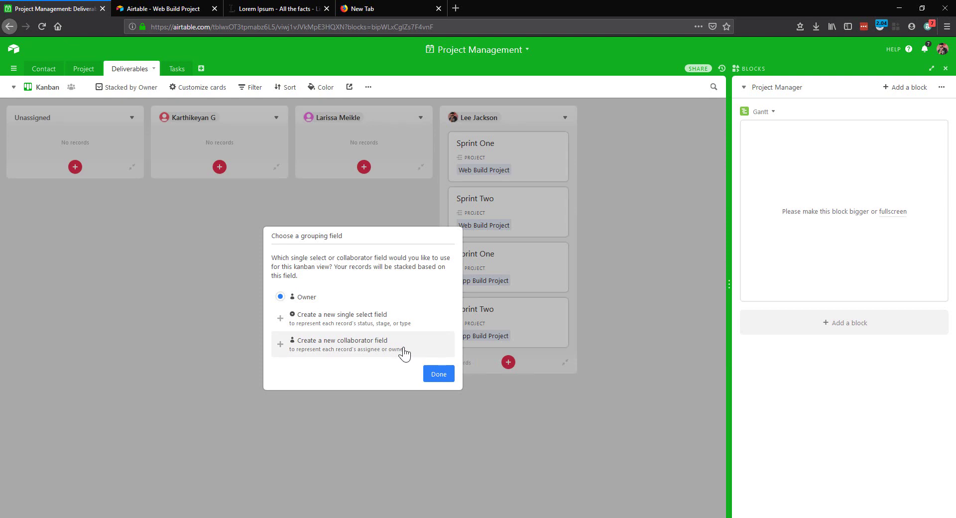
Step: Switch to the Contact table
left_click(44, 68)
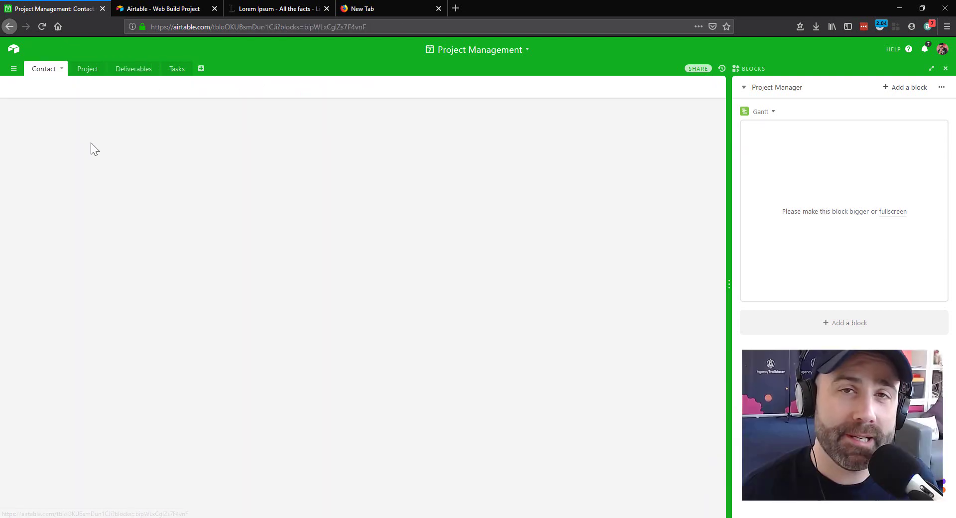